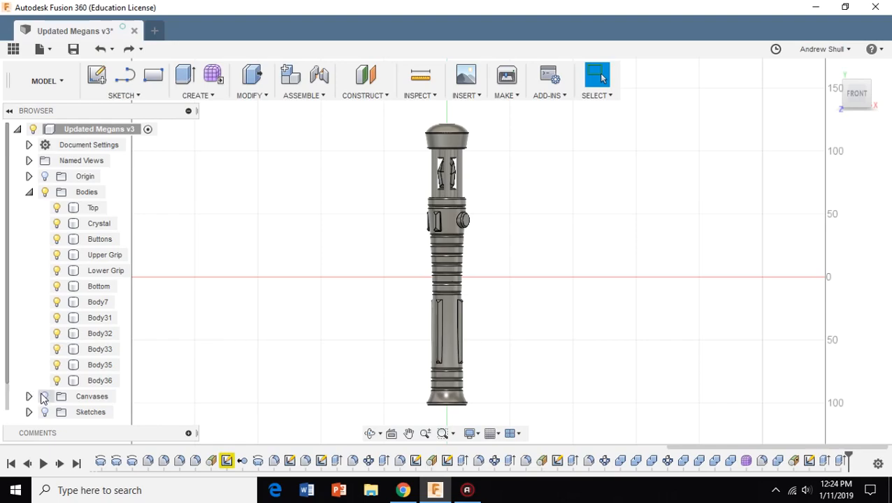
Show the reference canvas with the bodies hidden for comparison, and restore the bodies-only display.
left_click(45, 396)
left_click(44, 193)
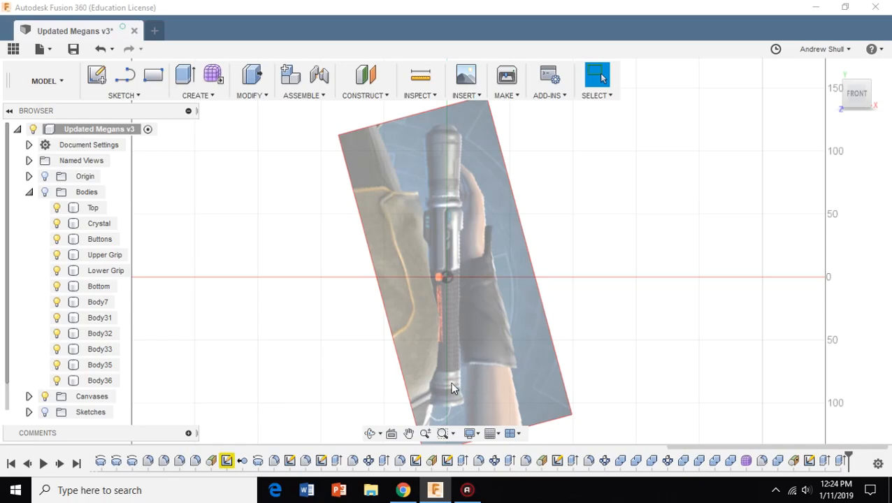
left_click(44, 397)
left_click(44, 192)
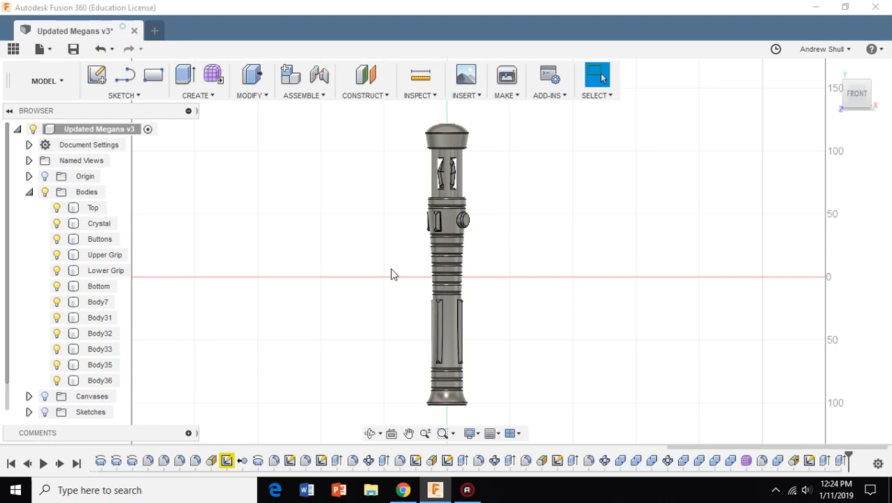
Toggle the visibility of the Top and Crystal bodies off and on to identify each part.
left_click(56, 207)
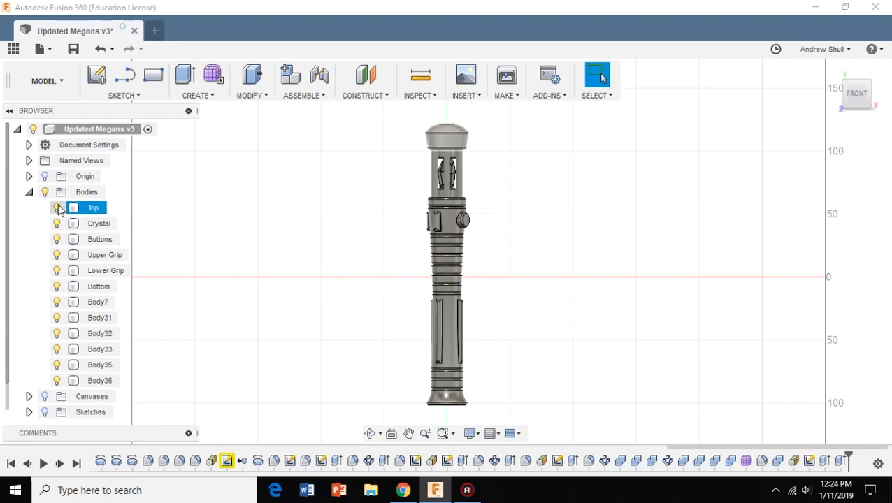
left_click(57, 210)
left_click(57, 209)
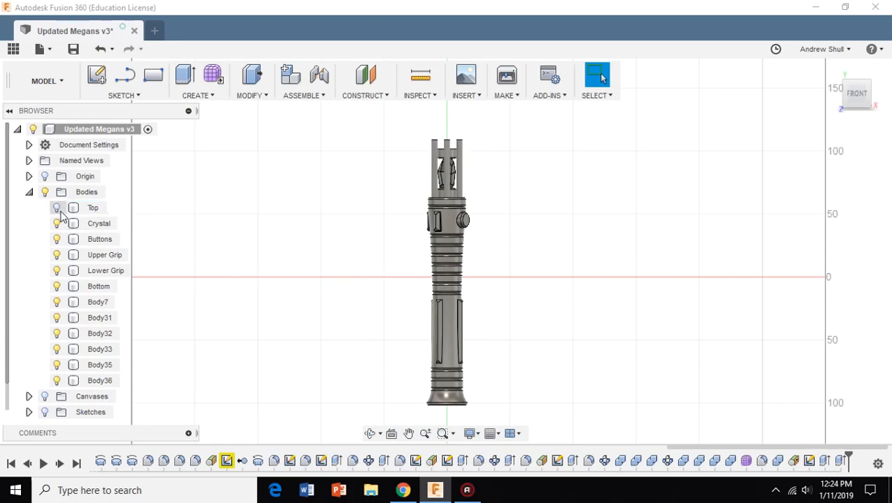
left_click(58, 208)
left_click(58, 224)
left_click(58, 223)
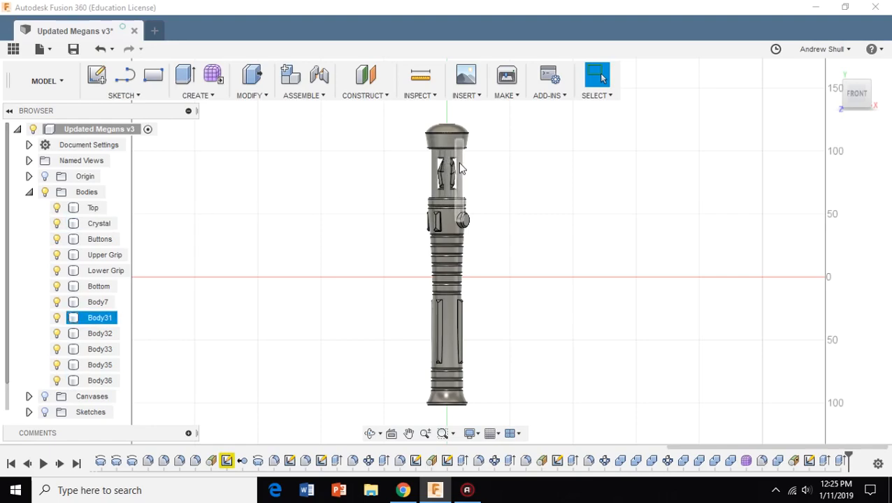
Toggle the Buttons, Upper Grip, Lower Grip and Bottom bodies off and on to identify each part.
left_click(57, 239)
left_click(57, 239)
left_click(57, 255)
left_click(56, 255)
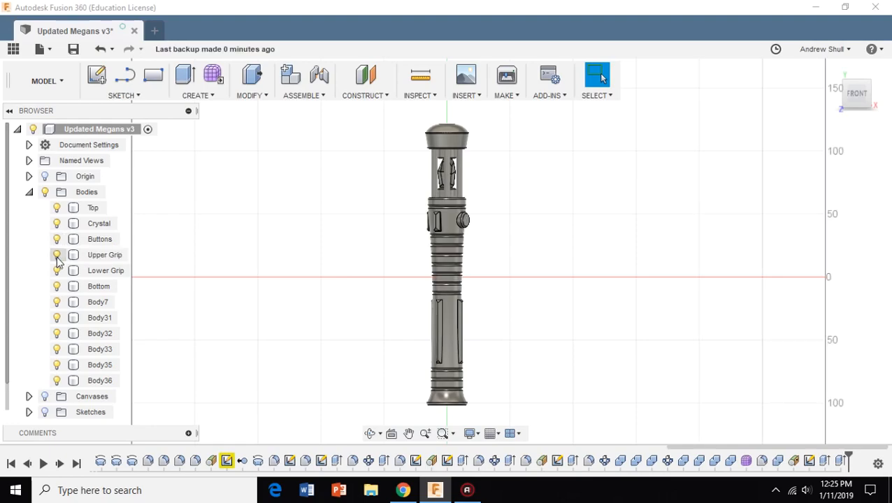
left_click(56, 271)
left_click(56, 271)
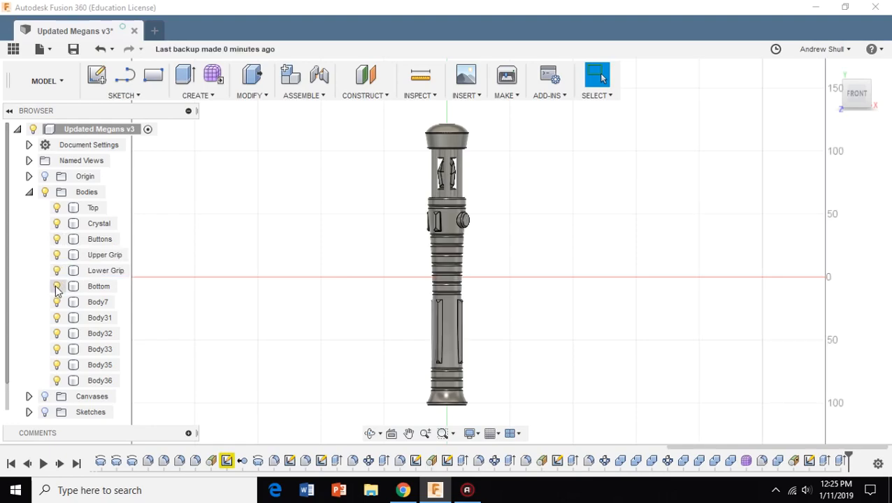
left_click(57, 287)
left_click(57, 286)
Hide the Bottom and Upper Grip bodies and examine the upper end of the Lower Grip.
middle_click_drag(563, 321, 569, 277)
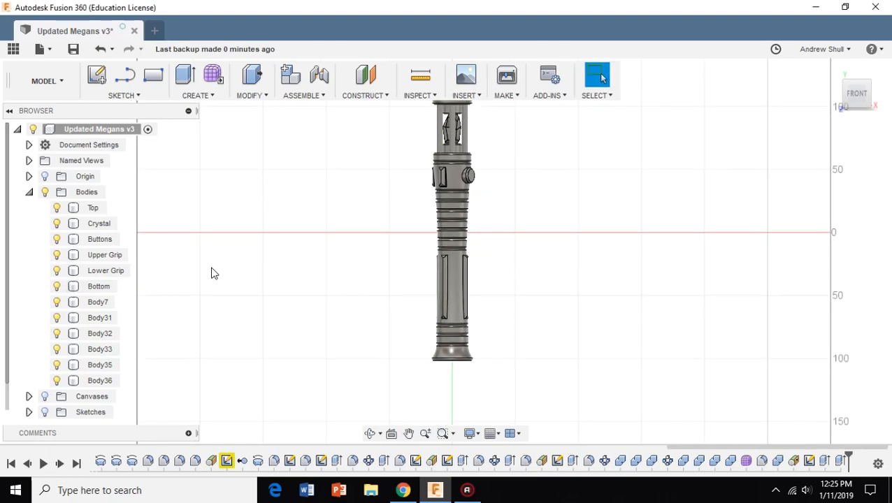
left_click(57, 286)
left_click(57, 255)
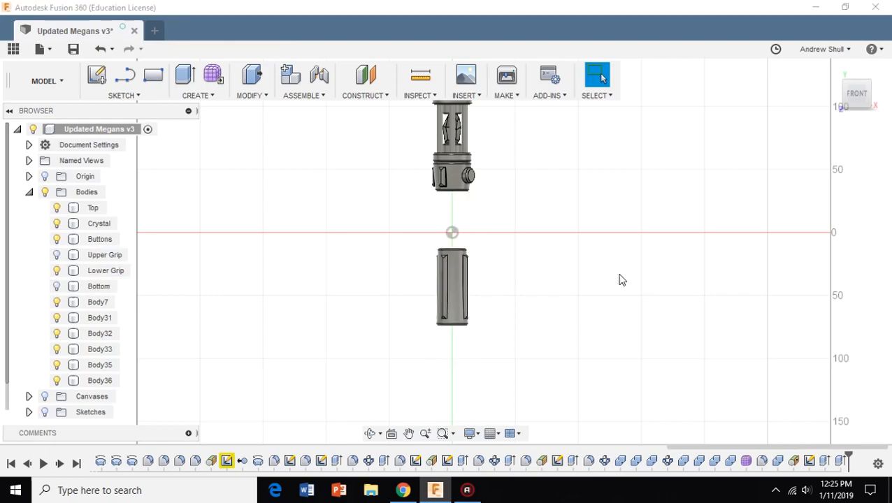
scroll(568, 270, "up", 3)
left_click_drag(852, 89, 812, 134)
left_click(405, 292)
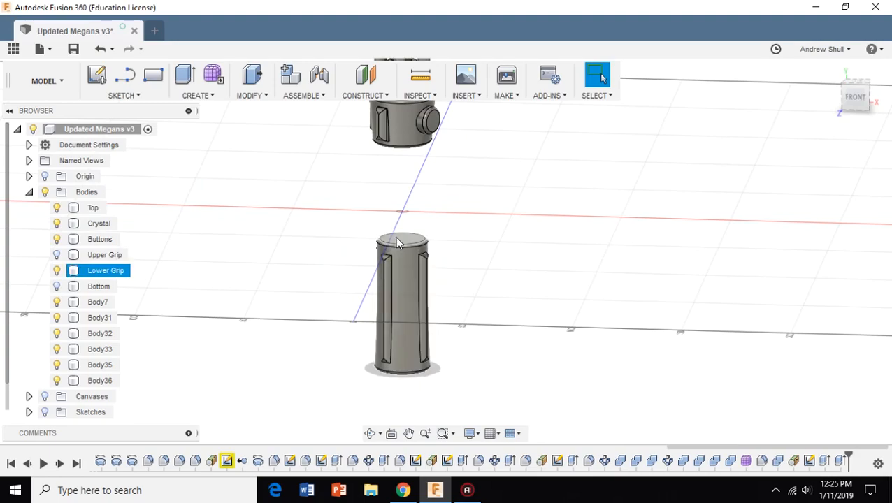
Toggle the Upper Grip's visibility to examine where it meets the Lower Grip, leaving it shown.
left_click(56, 257)
left_click(57, 258)
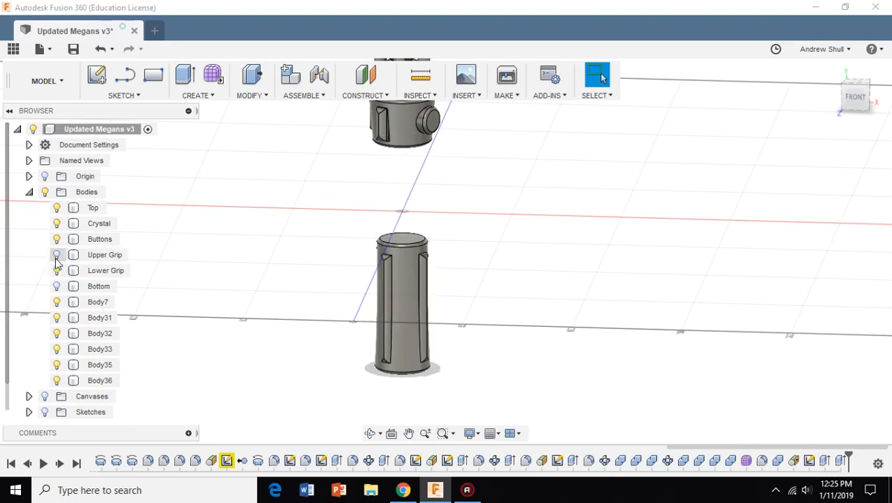
left_click(57, 257)
left_click(392, 208)
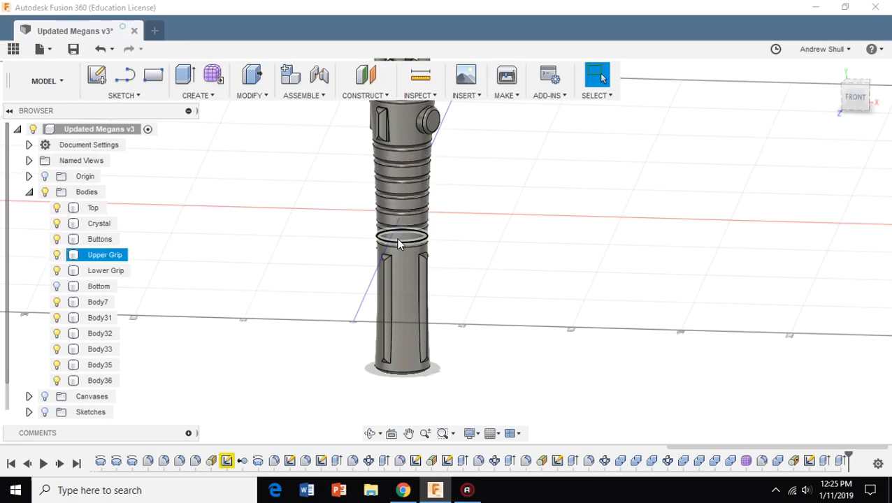
left_click(58, 257)
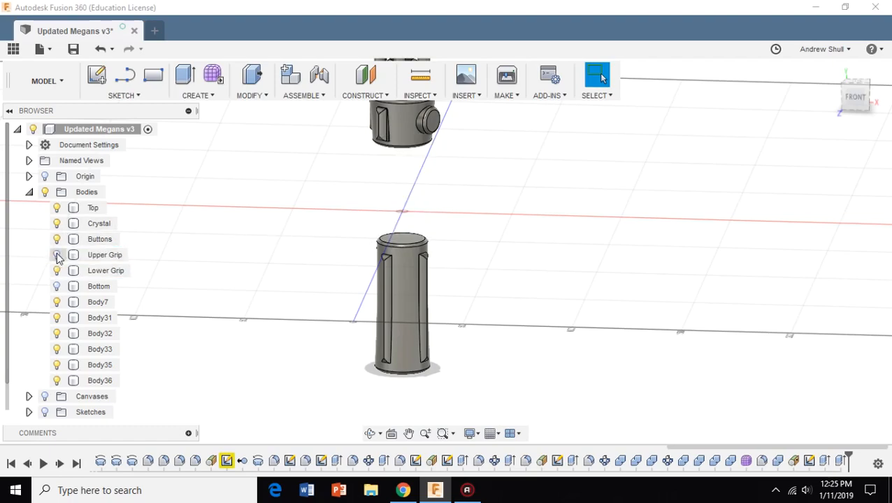
left_click(60, 259)
left_click(58, 255)
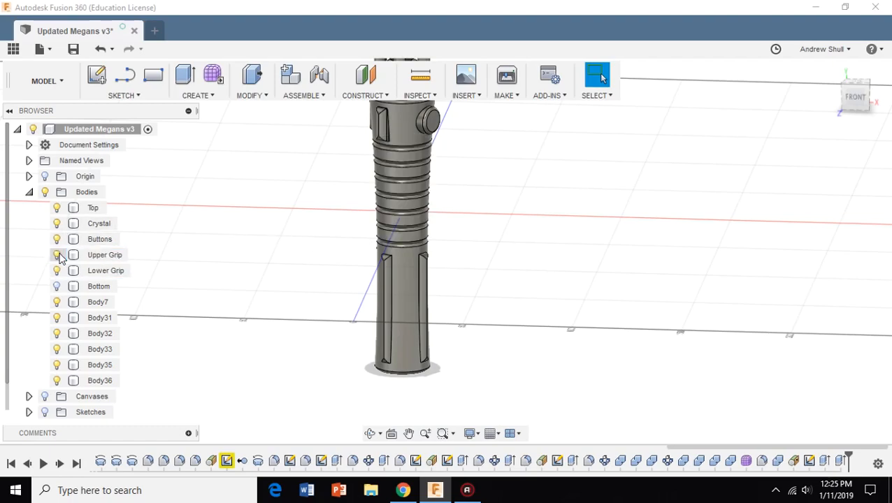
middle_click_drag(552, 203, 582, 249)
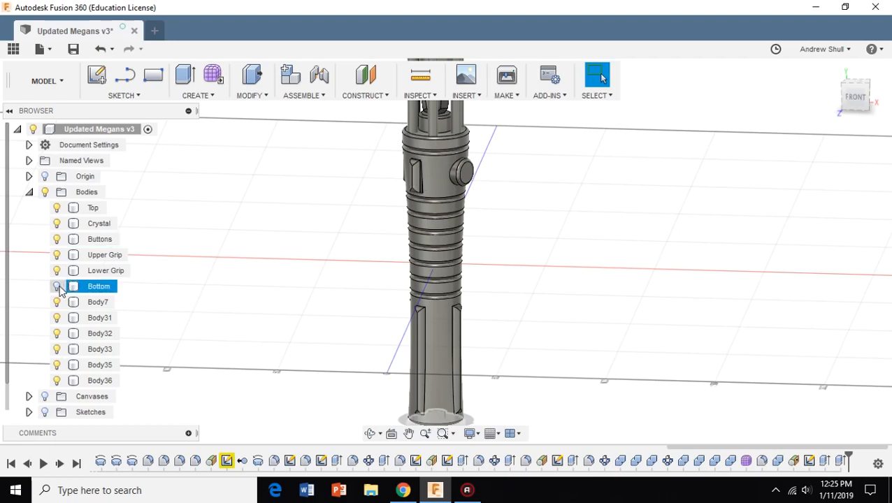
With the Bottom body shown, hide the Lower Grip and examine the hexagonal peg on top of the Bottom.
left_click(865, 102)
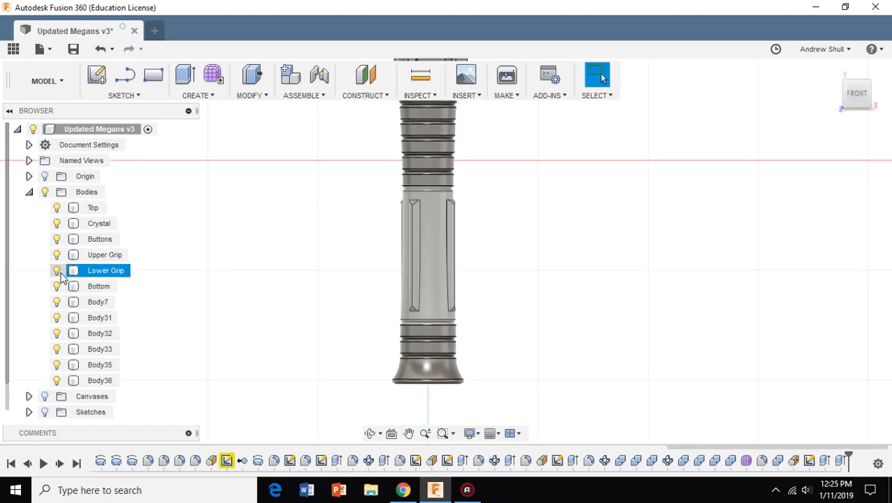
left_click(56, 270)
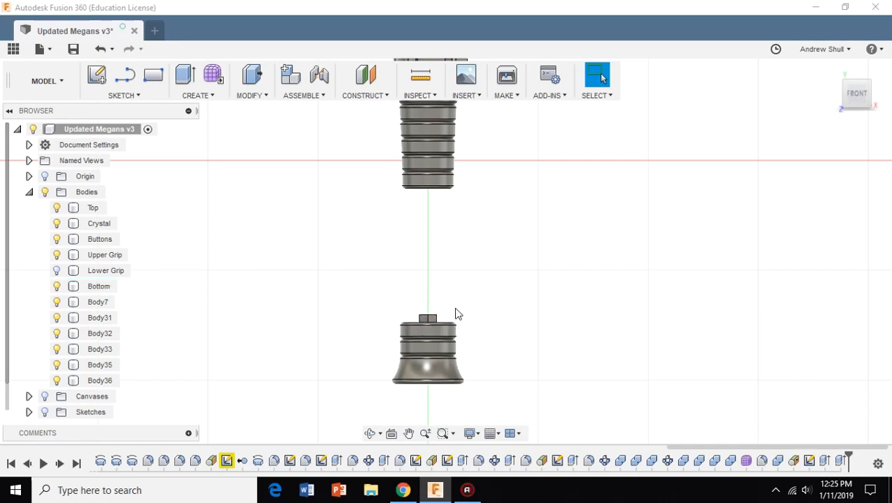
left_click_drag(862, 97, 864, 110)
scroll(490, 320, "up", 4)
middle_click_drag(472, 323, 489, 256)
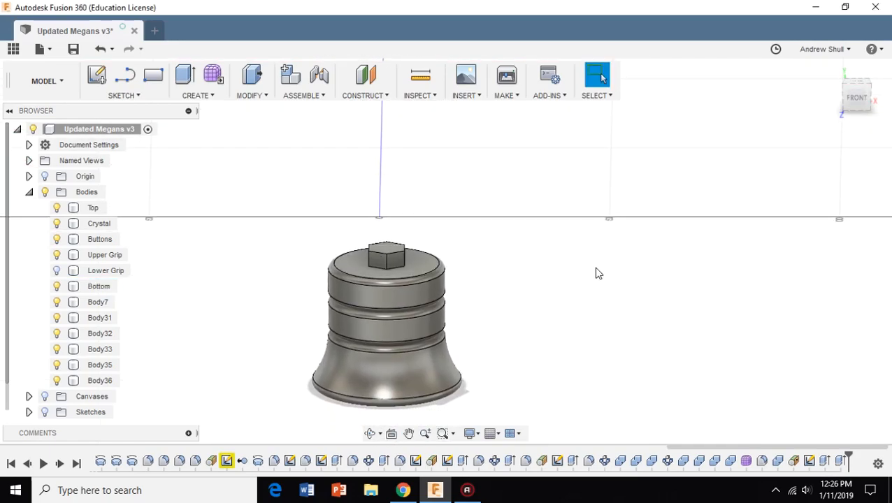
left_click(851, 101)
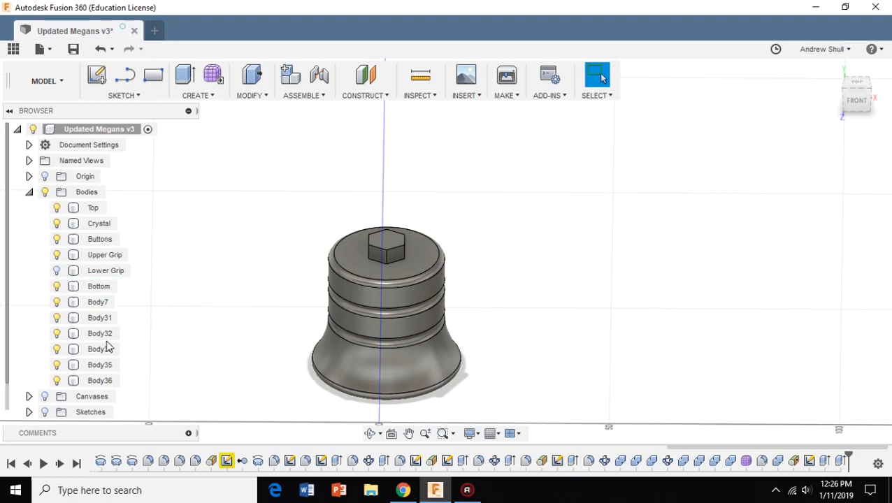
left_click(98, 287)
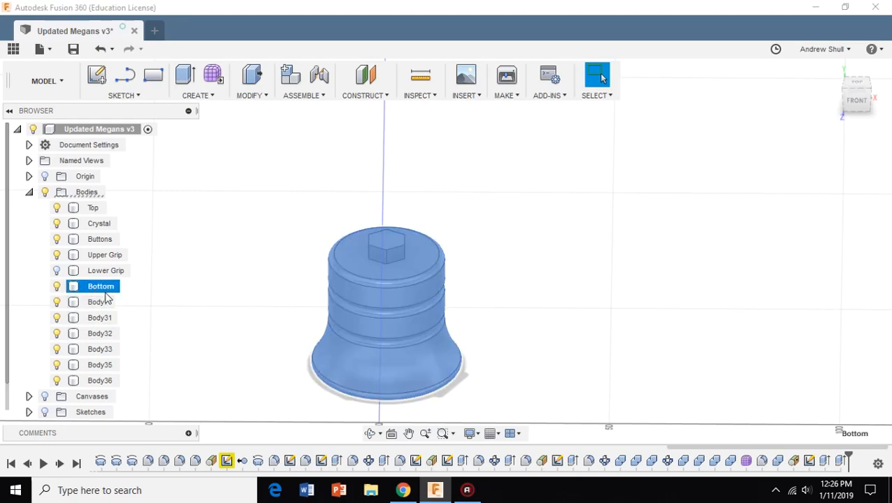
Hide the Bottom and show the Lower Grip to examine the hexagonal recess in its underside, and show the Bottom again.
left_click(57, 285)
left_click(557, 292)
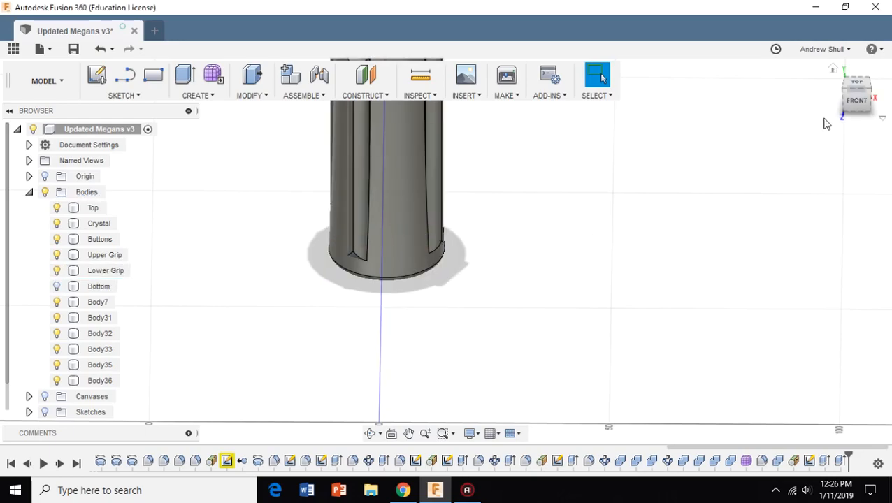
left_click(856, 112)
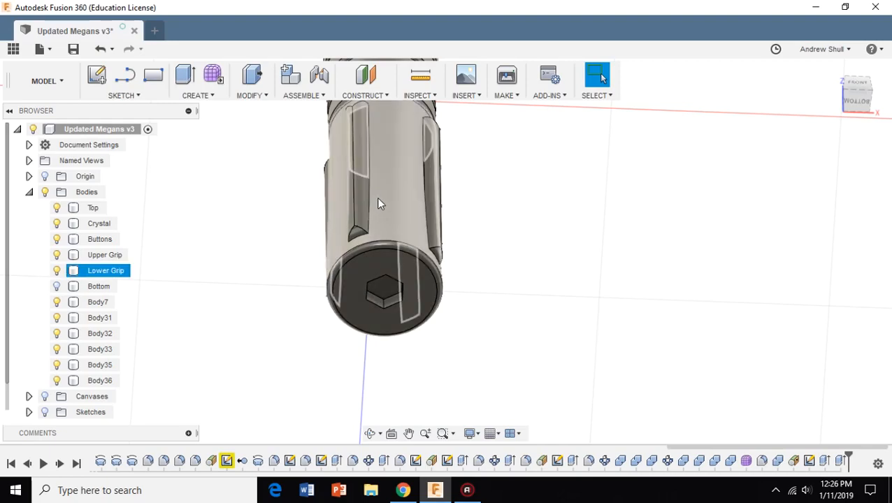
left_click(57, 285)
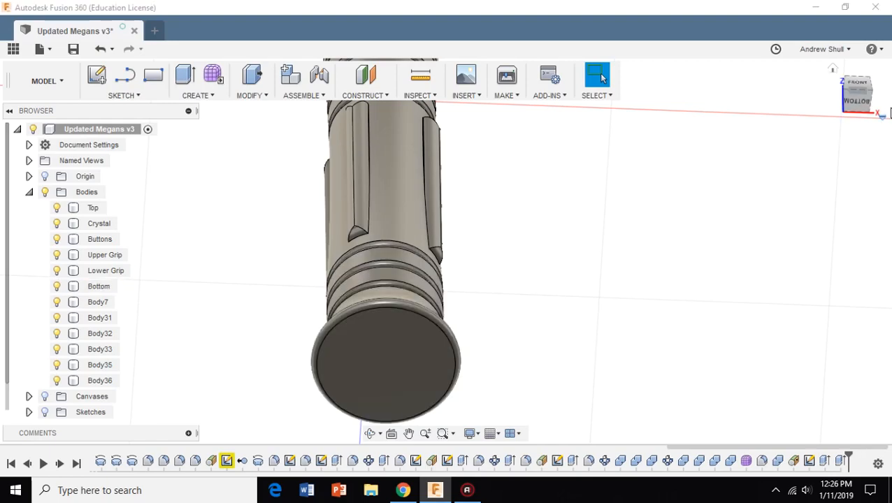
left_click(851, 79)
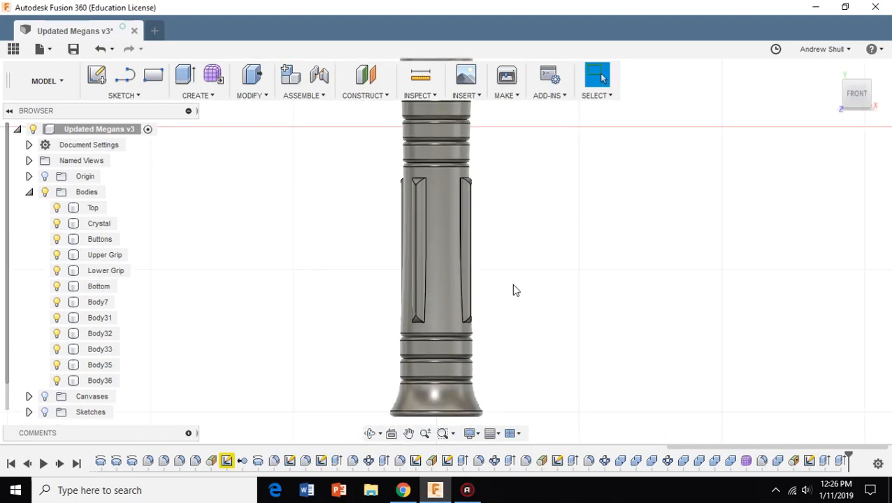
middle_click_drag(513, 291, 511, 318)
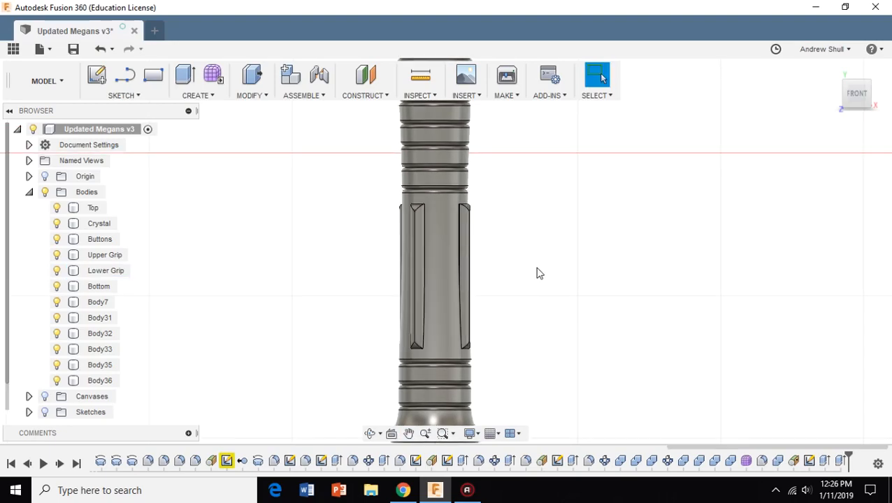
middle_click_drag(538, 273, 533, 280)
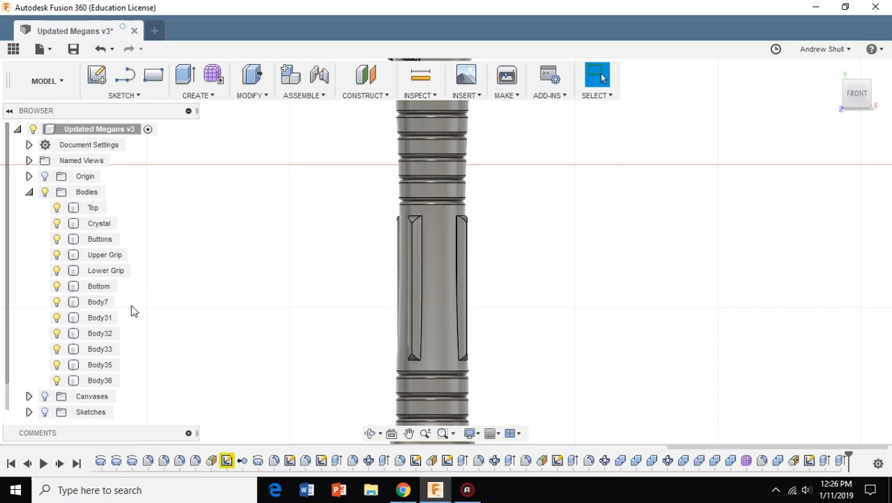
Turn on the sketches and hide every body except the Lower Grip.
left_click(56, 223)
left_click(57, 208)
left_click(57, 239)
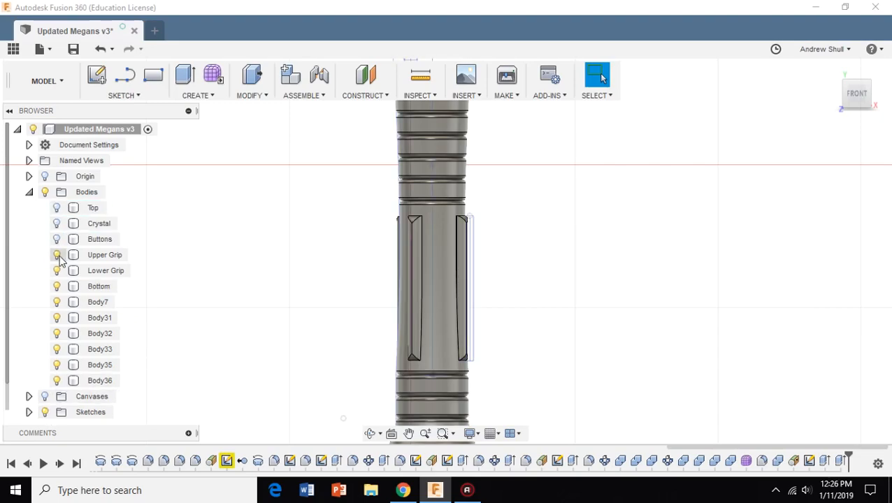
left_click(57, 255)
left_click(56, 286)
left_click(56, 318)
left_click(56, 302)
left_click(56, 333)
left_click(57, 348)
left_click(57, 365)
left_click(57, 380)
Examine the isolated Lower Grip and its top face from the front and from above.
left_click_drag(861, 92, 859, 95)
scroll(629, 210, "down", 3)
middle_click_drag(573, 211, 553, 273)
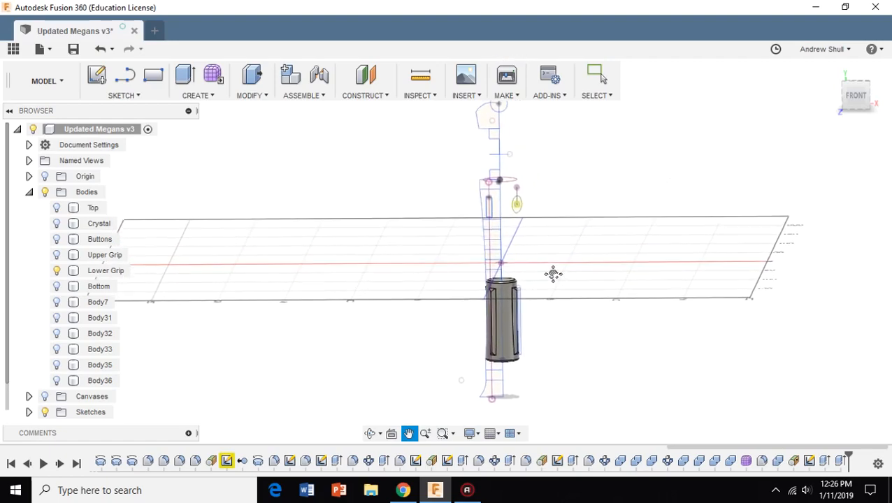
left_click(857, 96)
left_click_drag(857, 98, 862, 105)
scroll(531, 276, "up", 4)
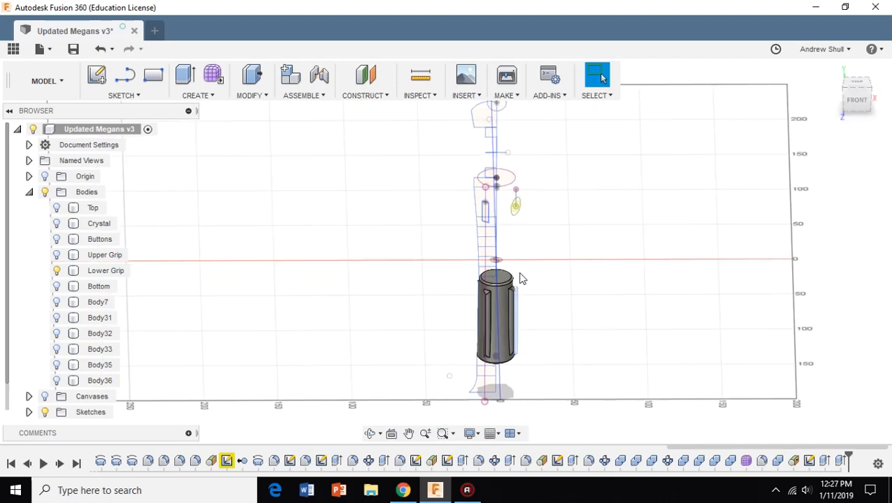
middle_click_drag(541, 308, 528, 262)
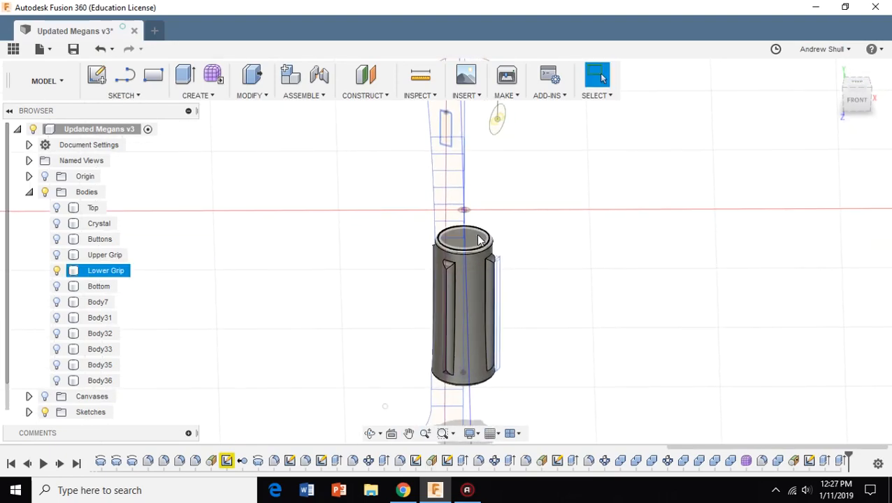
left_click(857, 99)
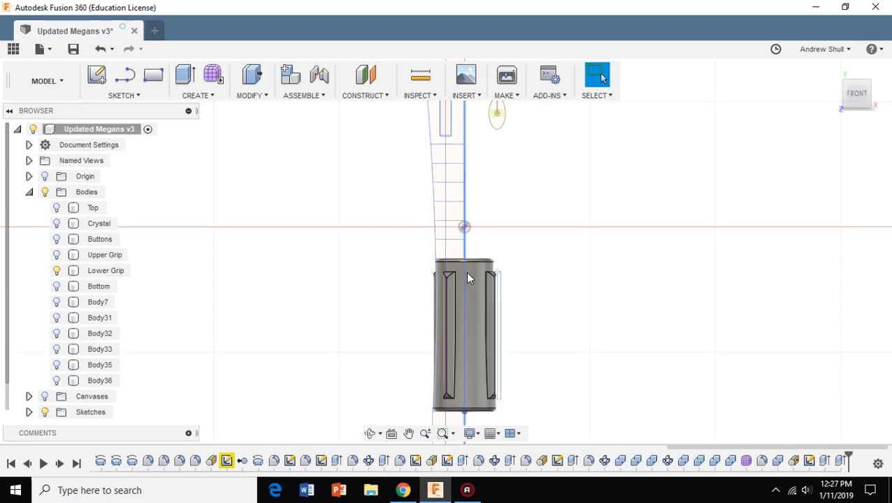
middle_click_drag(557, 243, 442, 243)
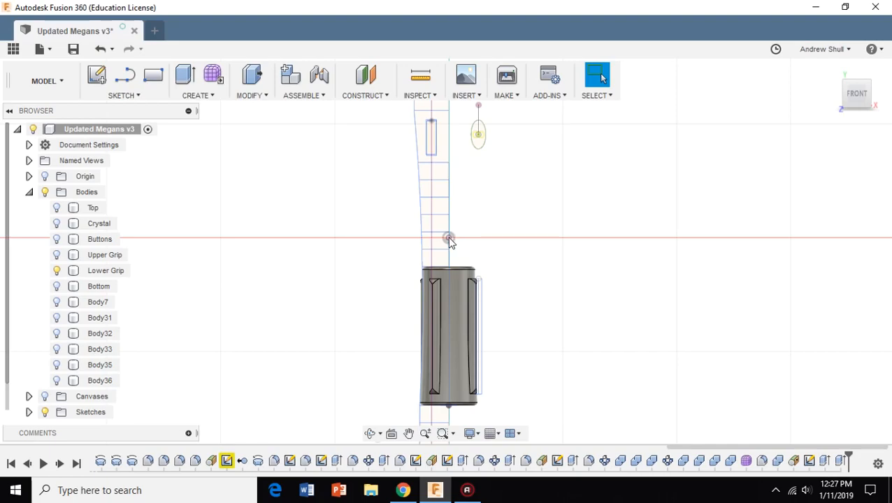
left_click_drag(855, 104, 854, 111)
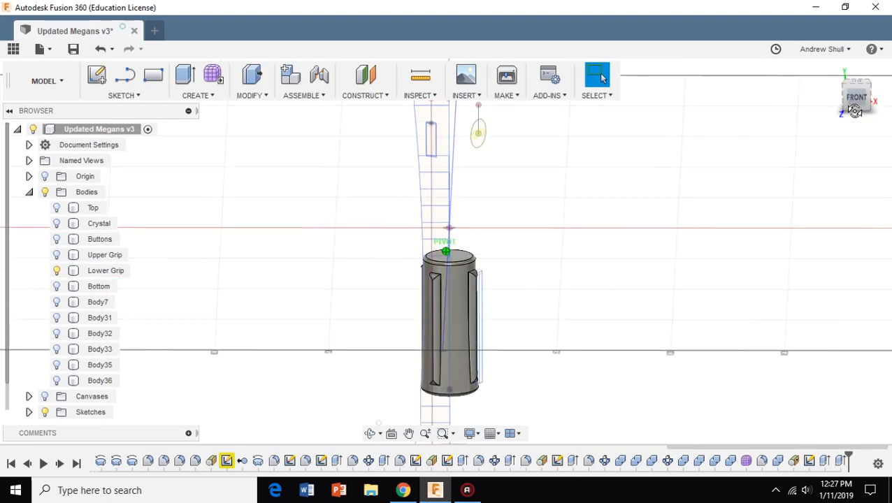
Create a construction plane tangent to the Lower Grip's top face and aligned to the sketch point at the origin.
left_click(366, 96)
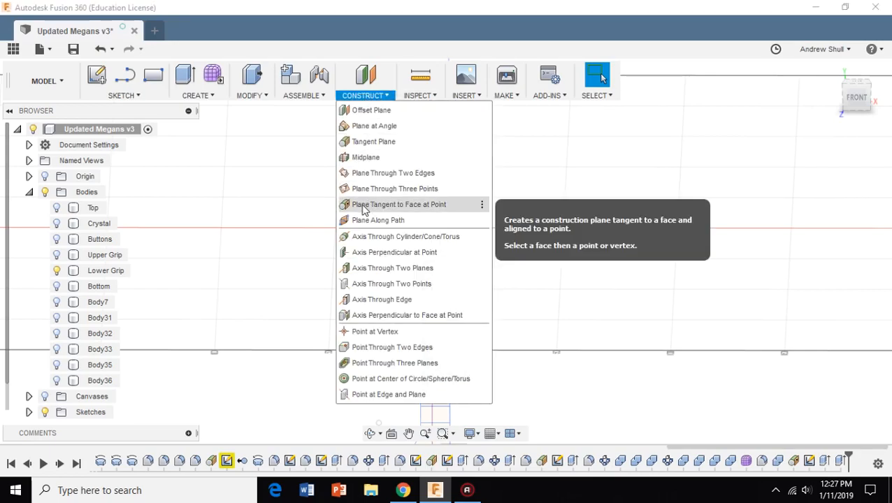
left_click(391, 204)
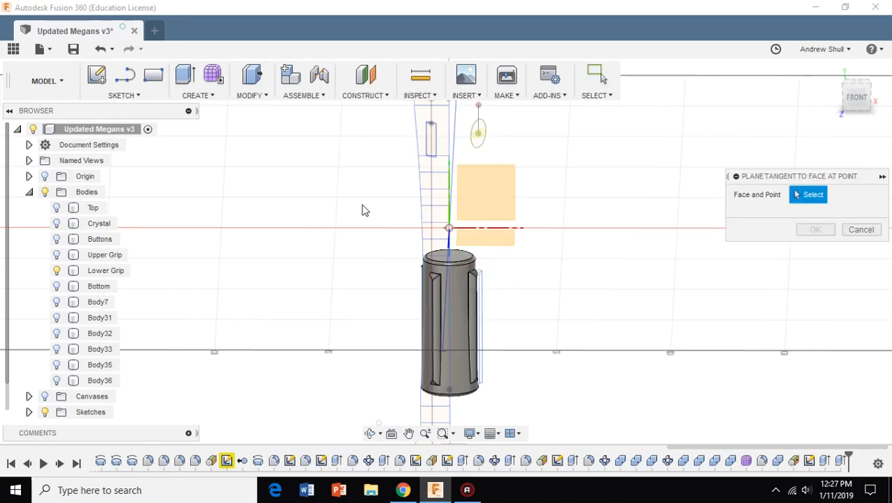
left_click(460, 261)
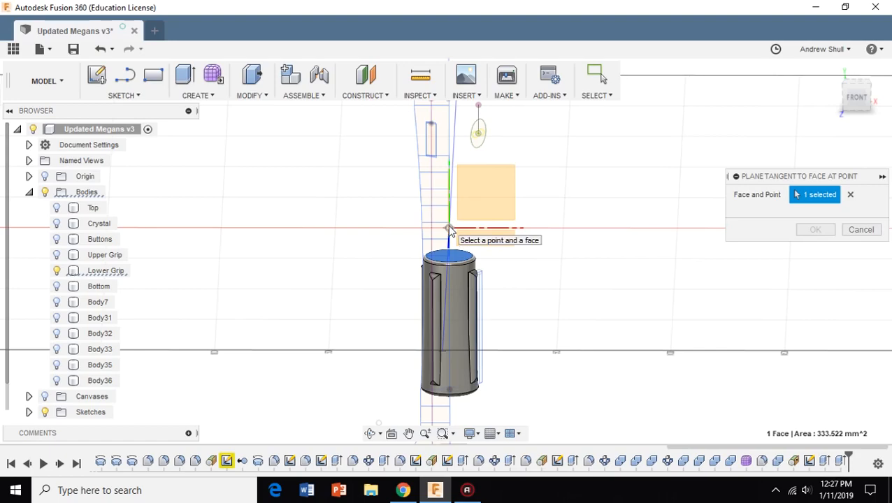
left_click(450, 230)
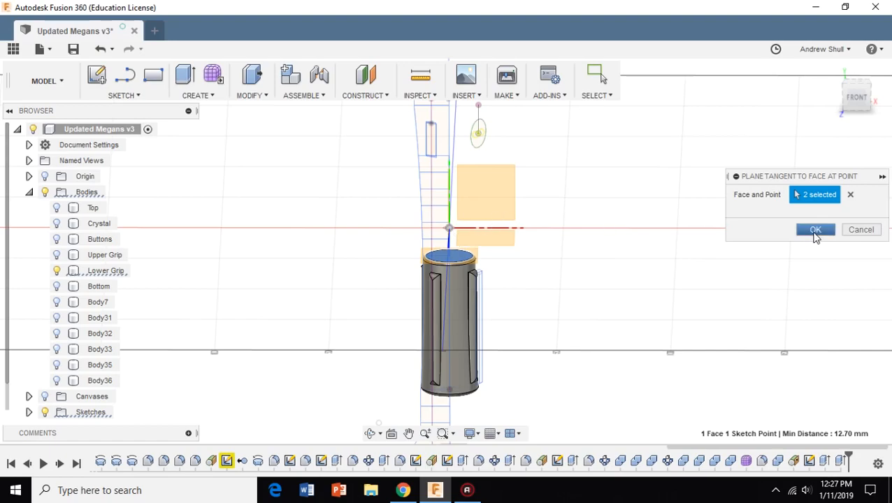
left_click(815, 231)
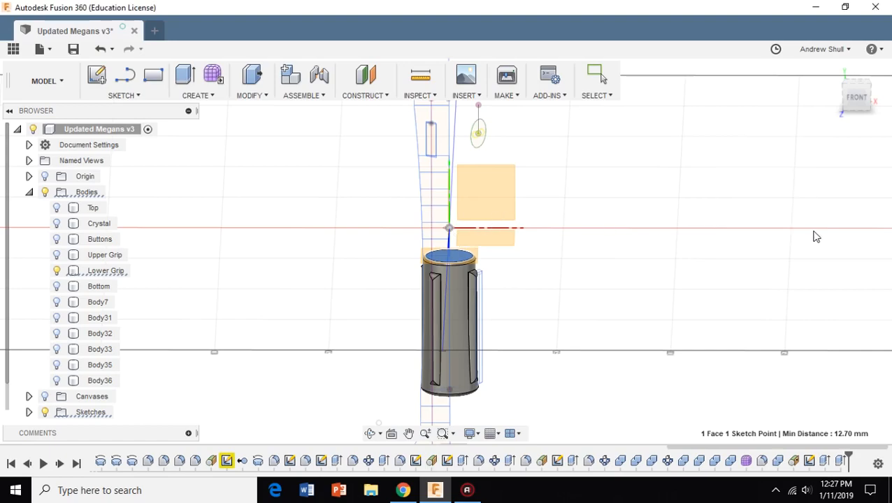
Examine the new construction plane on top of the Lower Grip up close and from the front.
scroll(481, 251, "up", 3)
scroll(495, 251, "up", 1)
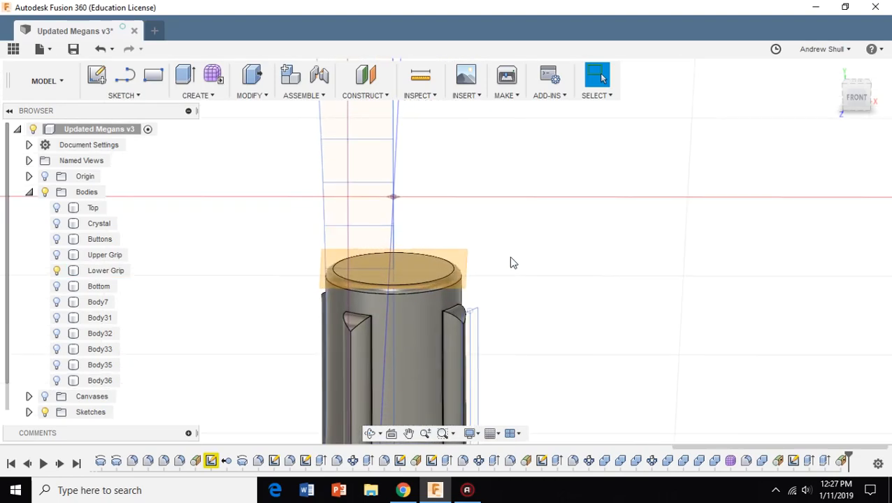
middle_click_drag(509, 257, 537, 253)
left_click(488, 256)
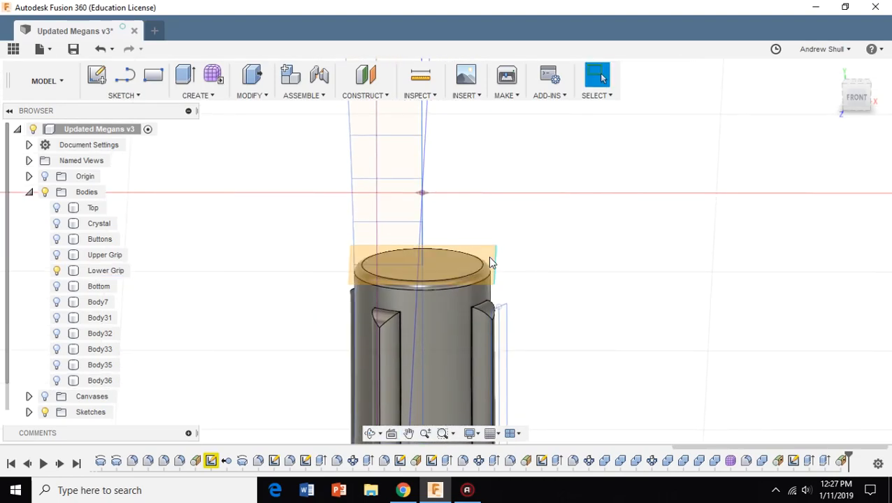
left_click(856, 98)
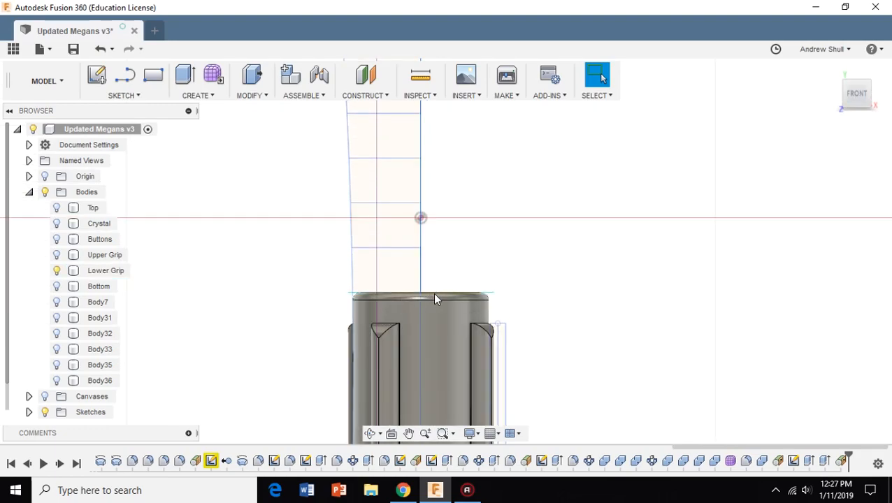
left_click_drag(858, 92, 854, 97)
scroll(581, 280, "down", 2)
middle_click_drag(574, 260, 567, 271)
Sketch a six-sided inscribed polygon, 4.5 mm from centre to corner, centred on the plane at the Lower Grip's top.
left_click(139, 95)
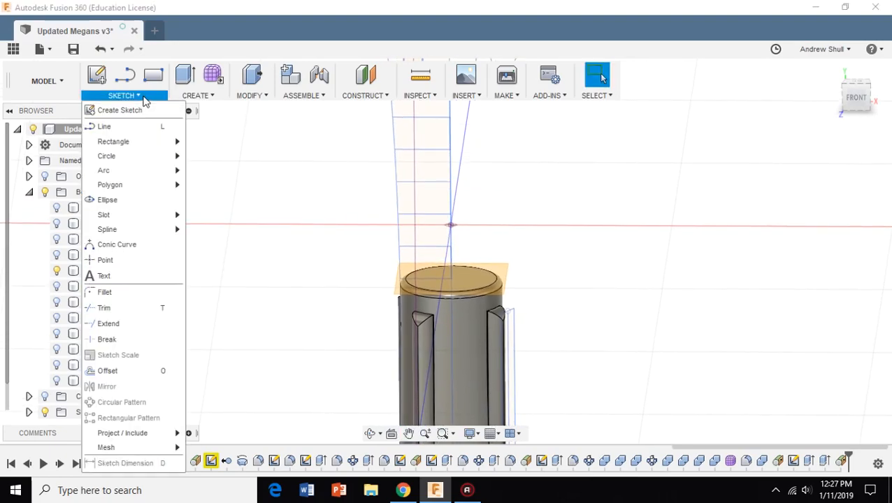
mouse_move(123, 186)
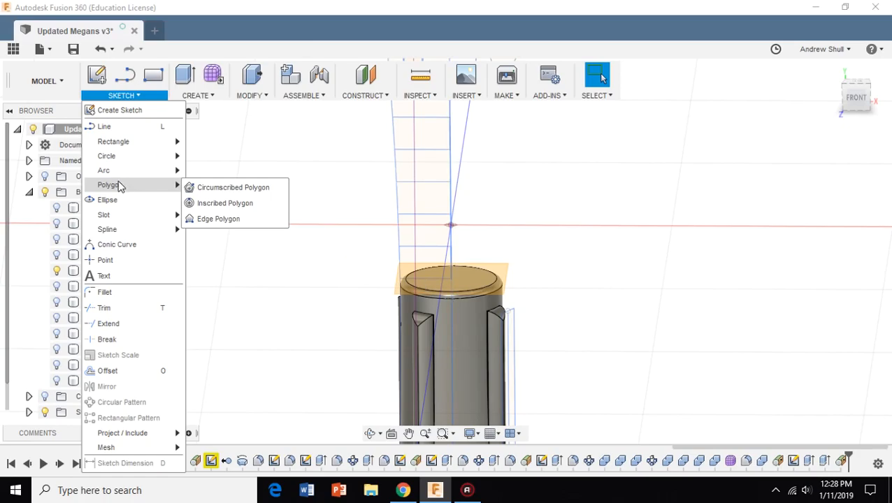
mouse_move(113, 155)
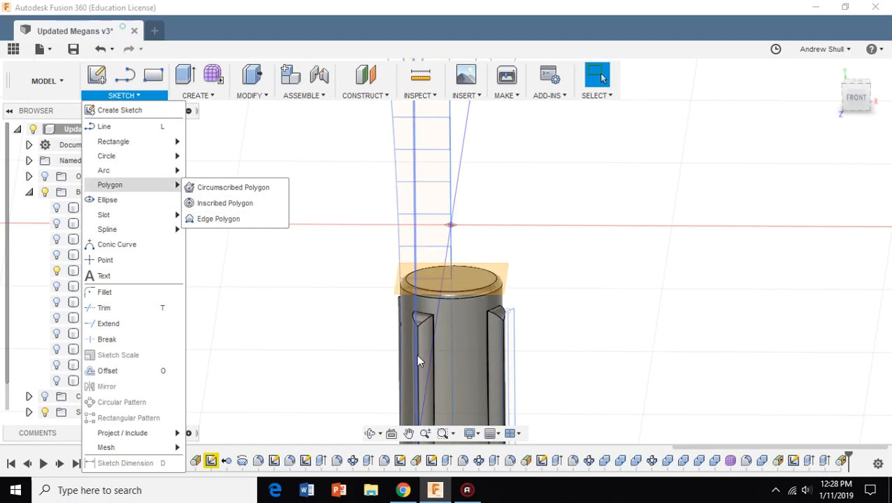
left_click(224, 204)
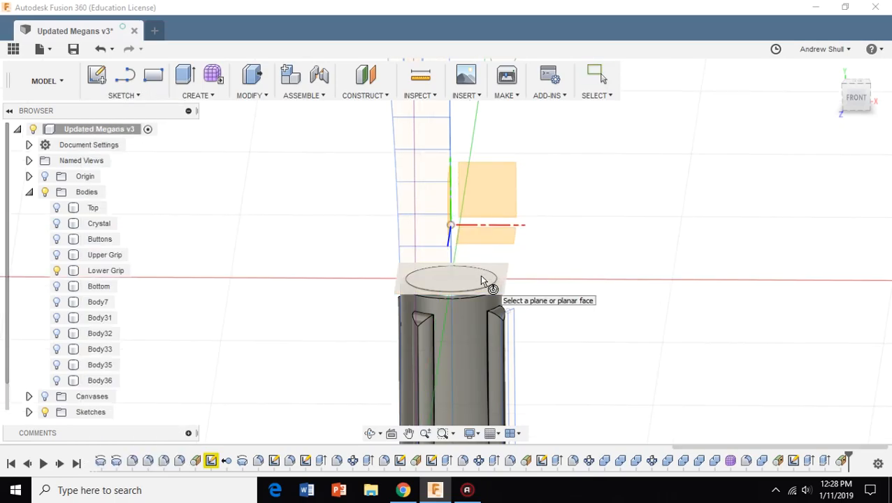
left_click(481, 281)
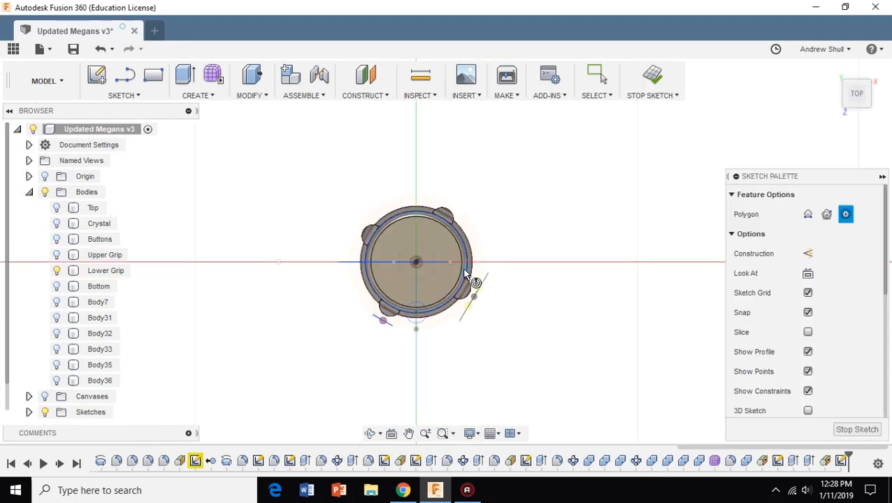
scroll(414, 256, "up", 5)
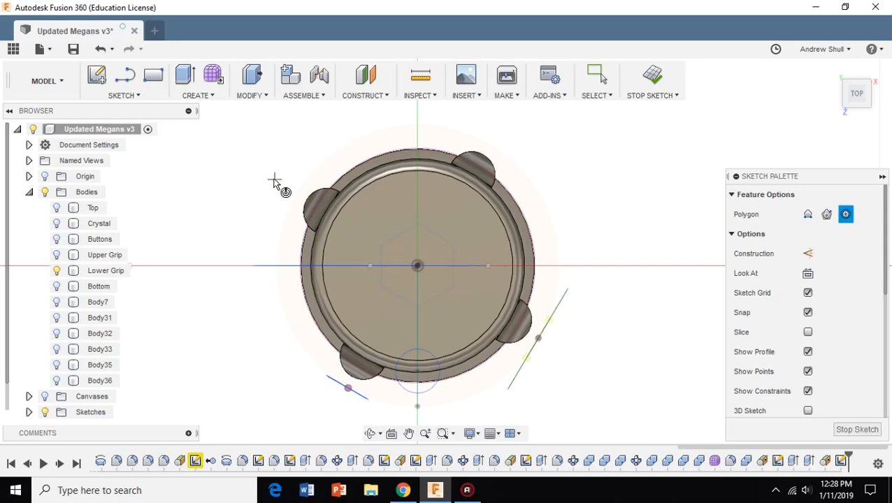
left_click(44, 412)
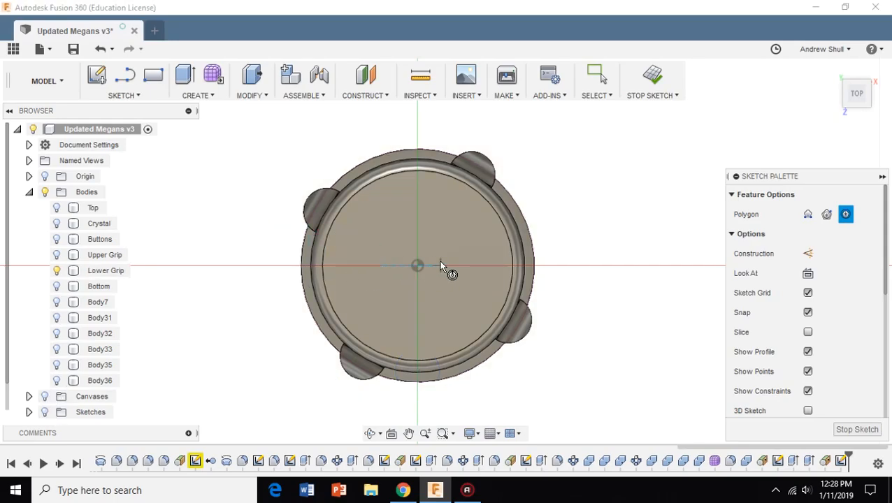
left_click(45, 413)
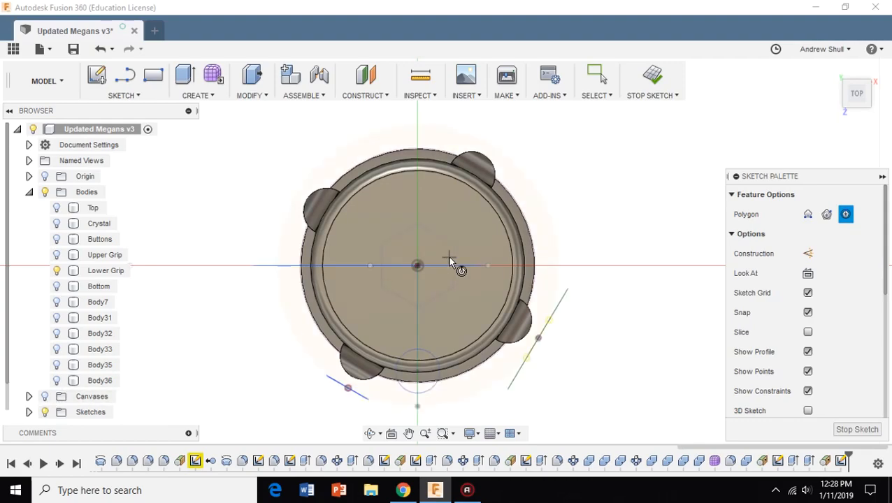
left_click(417, 265)
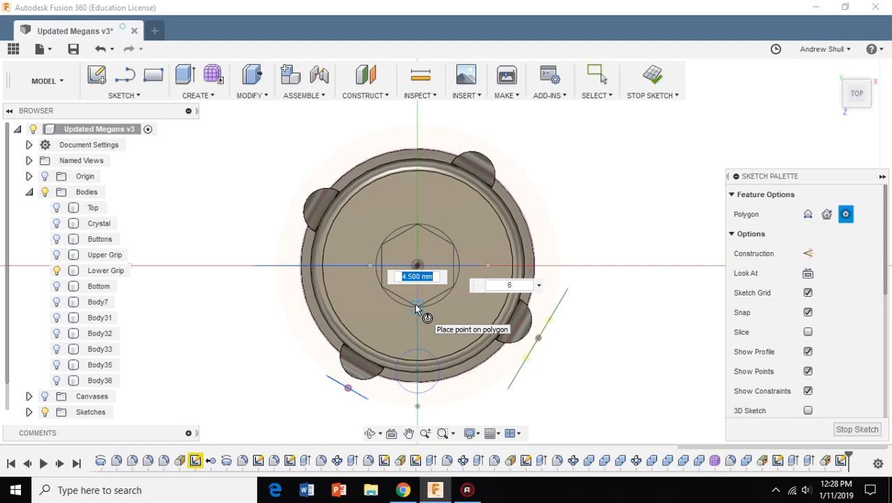
left_click(416, 307)
Set up an extrusion of the hexagon 3.5 mm upward from the Lower Grip's top.
left_click_drag(847, 93, 836, 61)
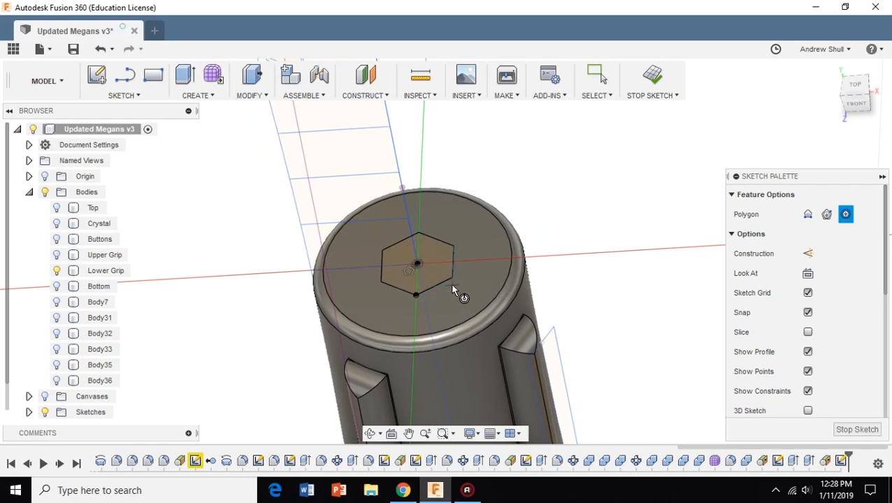
left_click(215, 96)
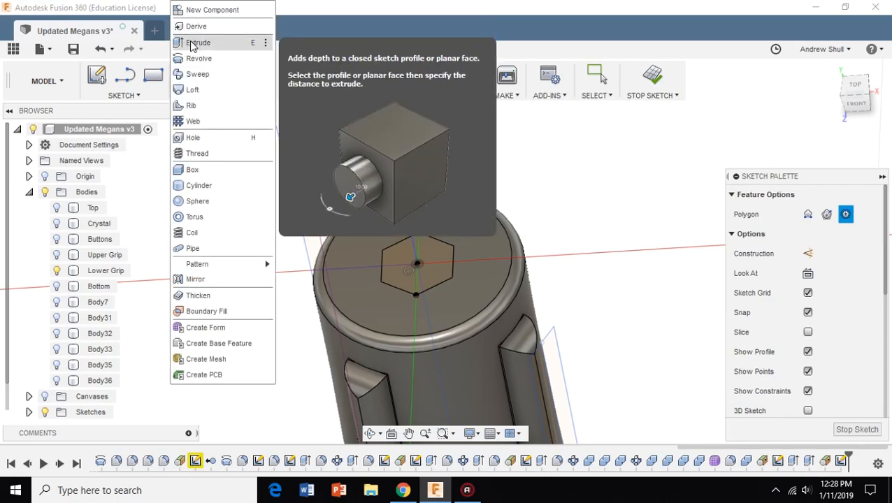
left_click(196, 42)
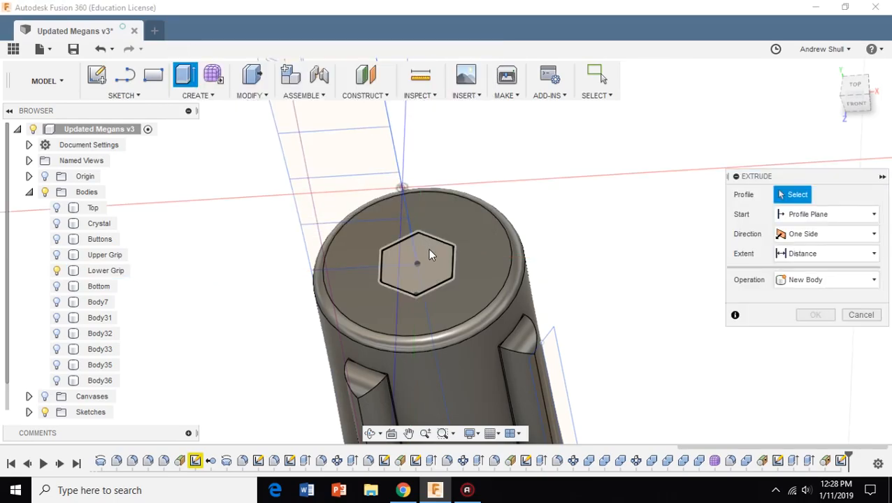
left_click(437, 269)
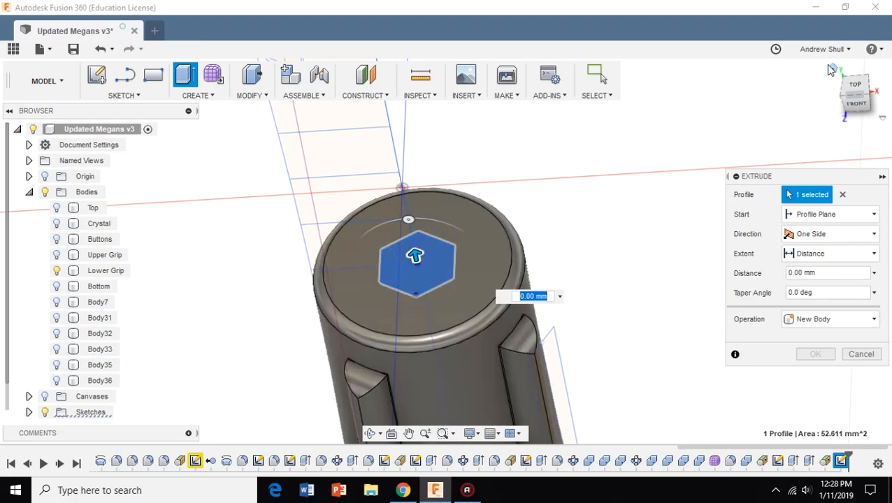
left_click(859, 98)
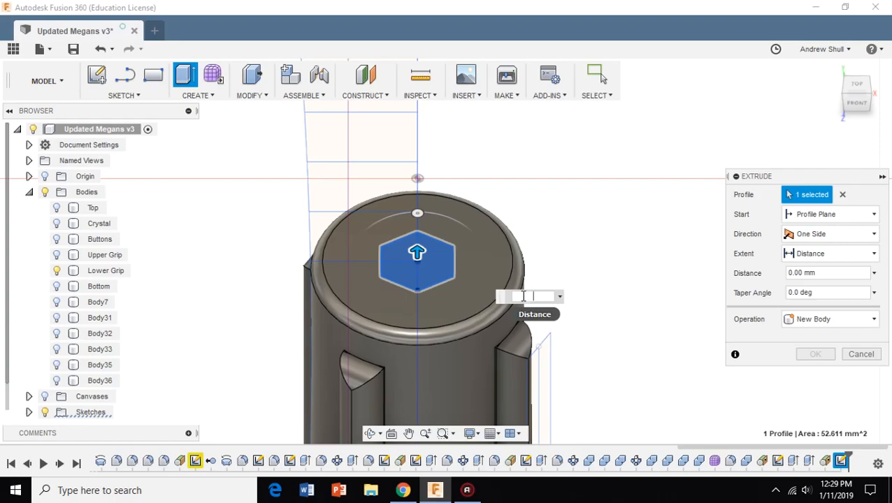
key("Return")
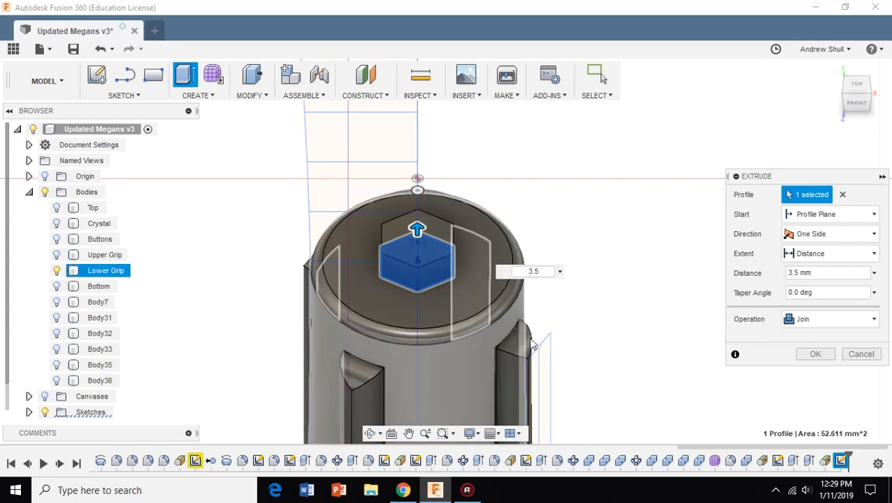
Briefly show the Upper Grip to check the peg against it, hide it again, and complete the extrusion as a Join with the Lower Grip.
middle_click_drag(595, 304, 659, 185)
left_click(857, 102)
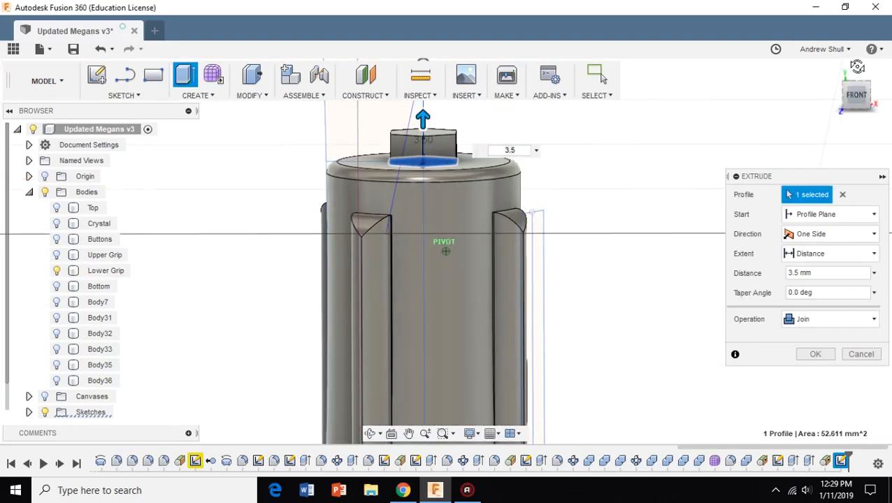
middle_click_drag(577, 163, 565, 212)
left_click(56, 255)
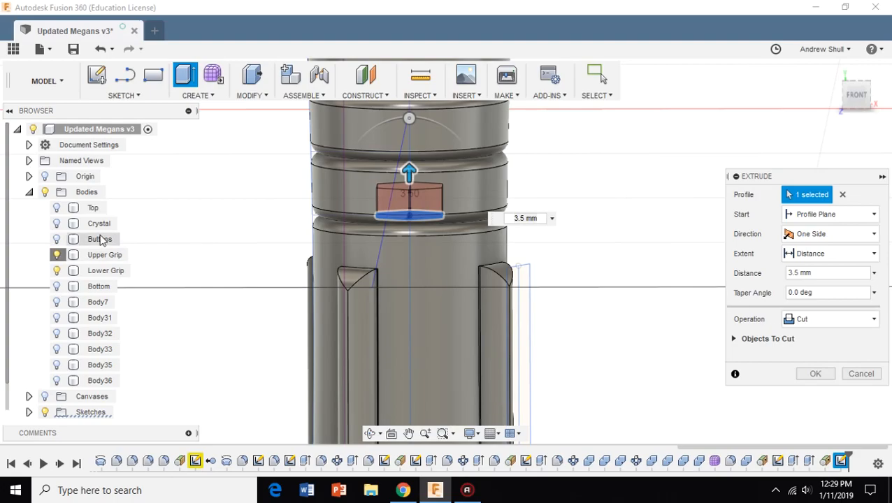
left_click(58, 255)
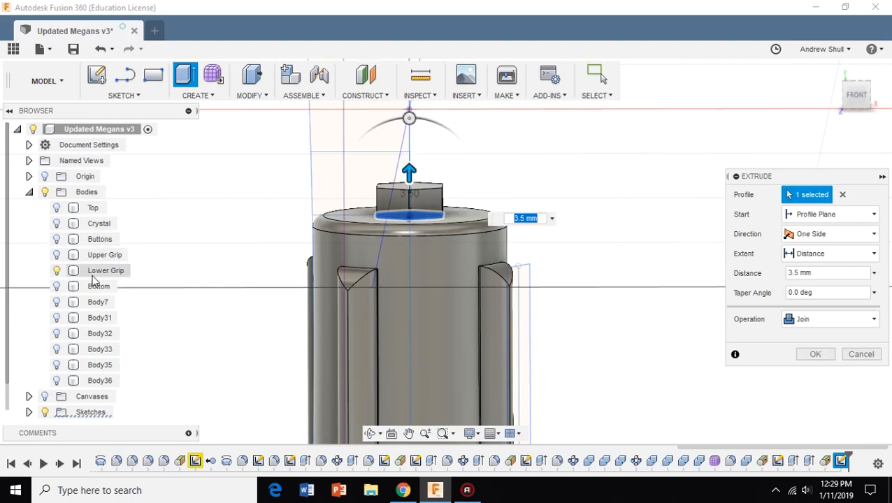
middle_click_drag(557, 185, 568, 245)
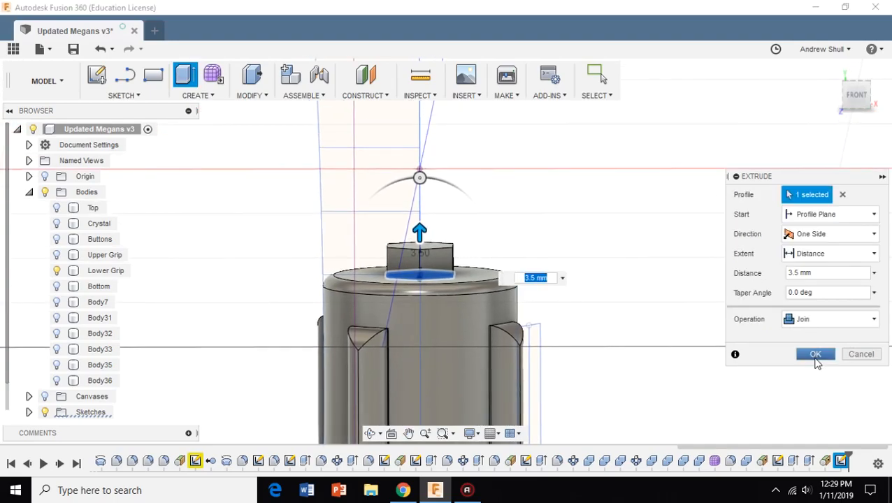
left_click(815, 355)
Examine the Lower Grip and the hexagonal peg on its top from the front.
left_click(865, 102)
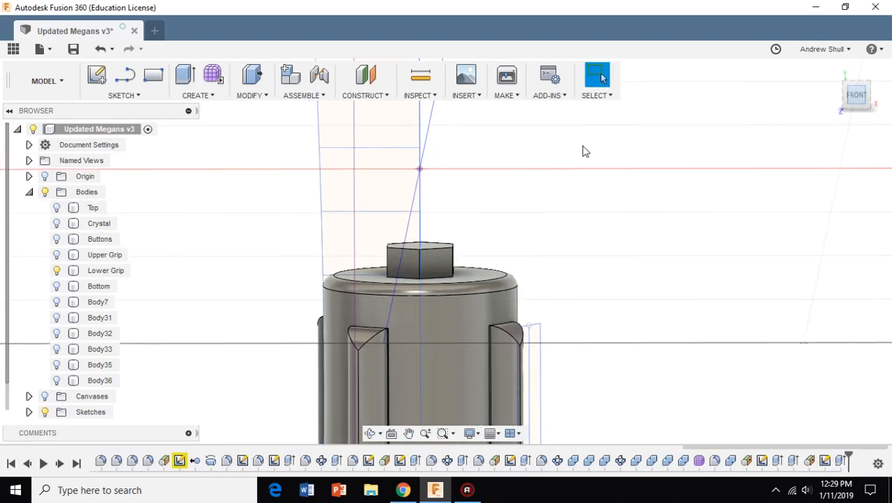
scroll(582, 315, "down", 1)
scroll(587, 311, "down", 2)
middle_click_drag(589, 300, 529, 155)
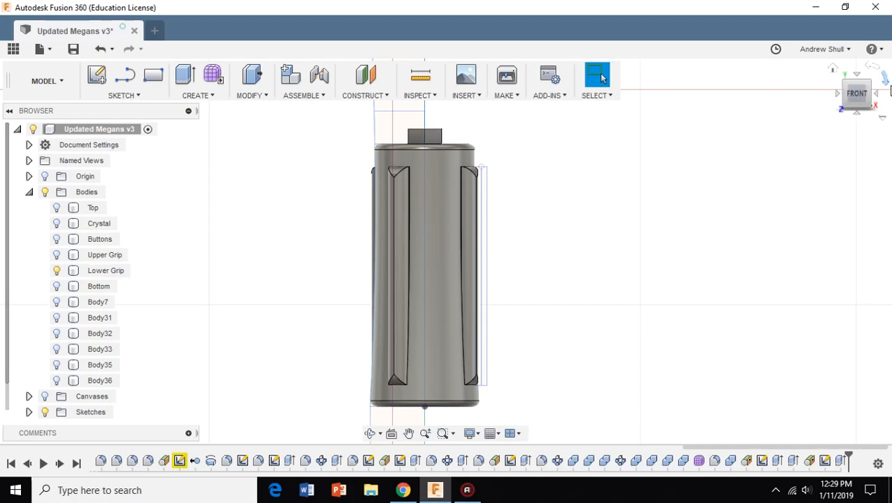
mouse_move(859, 100)
left_mouse_down()
mouse_move(853, 64)
mouse_move(851, 96)
left_mouse_up()
middle_click_drag(573, 154, 560, 272)
scroll(560, 272, "down", 1)
Show the Upper Grip together with the Lower Grip and turn off the sketches.
left_click(56, 257)
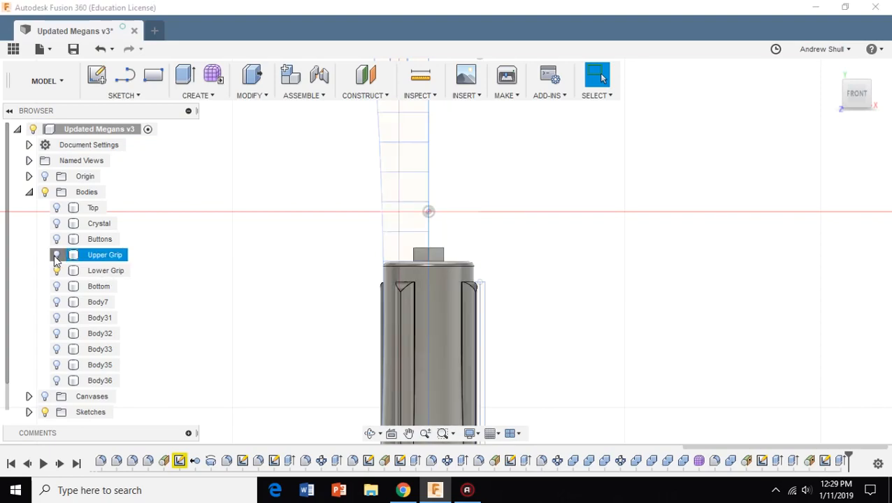
middle_click_drag(528, 193, 525, 226)
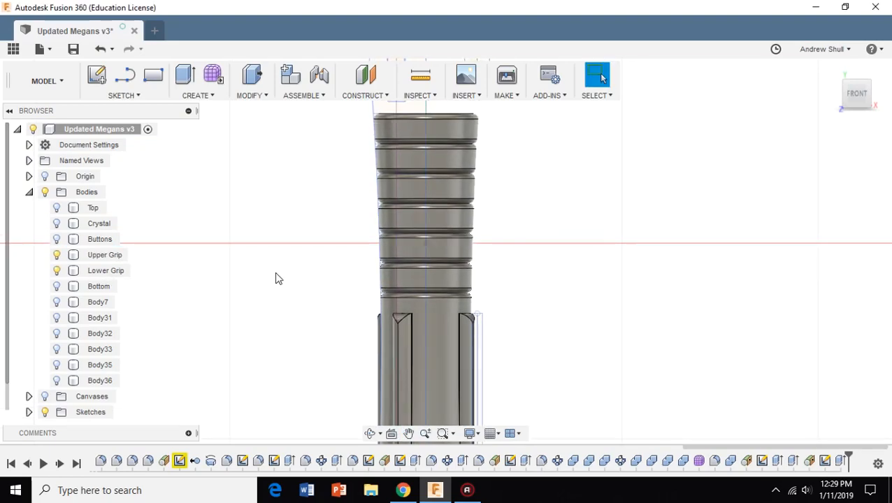
left_click(57, 272)
left_click(57, 272)
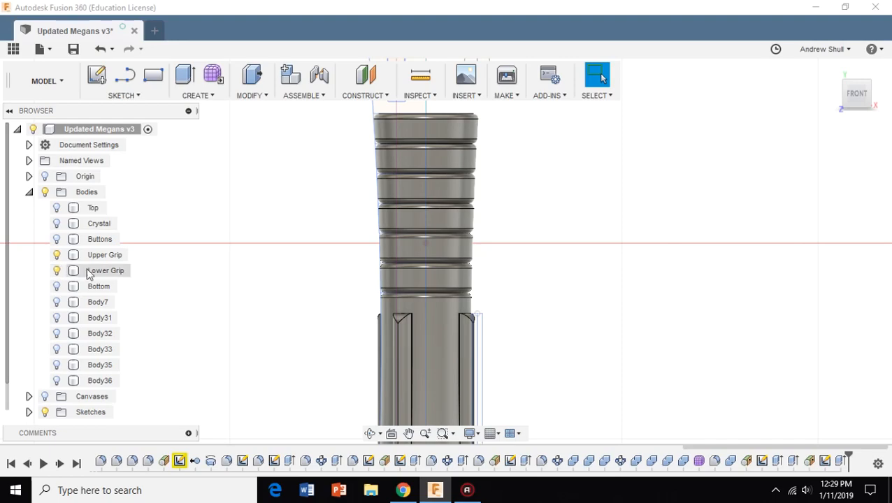
scroll(533, 333, "down", 1)
middle_click_drag(533, 327, 517, 279)
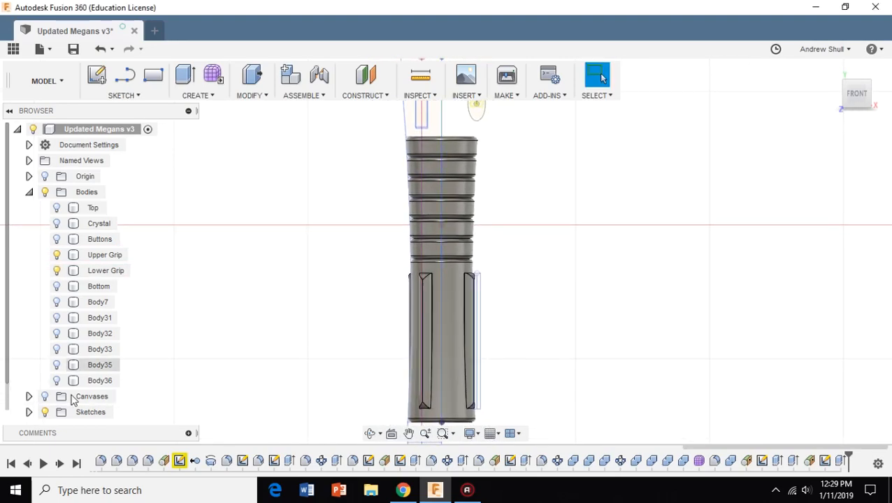
left_click(453, 158)
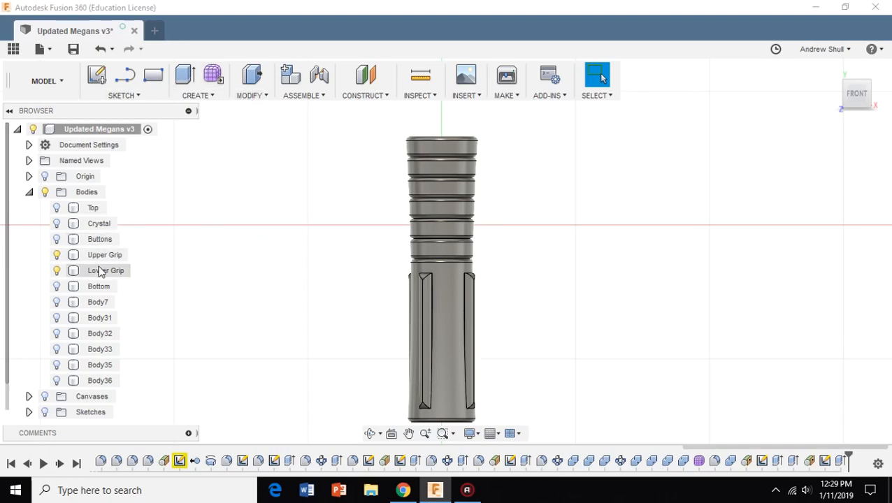
Cut the Lower Grip's shape out of the Upper Grip with Combine, keeping the tool body.
left_click(251, 96)
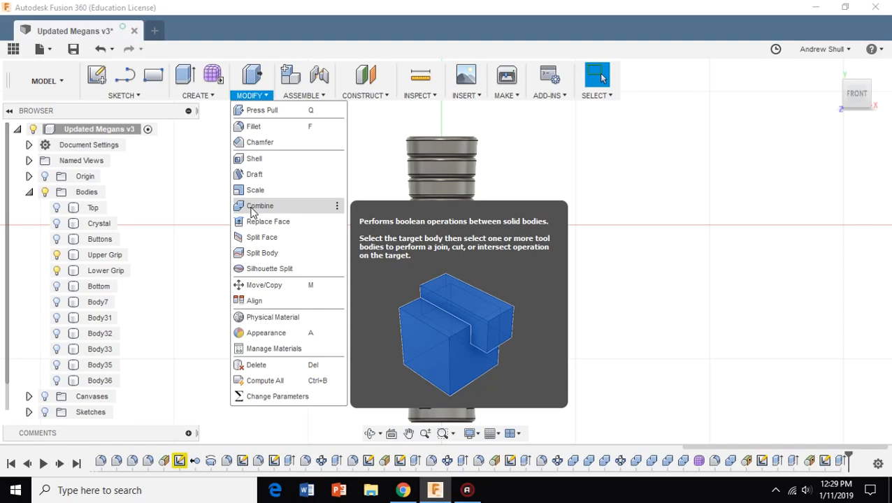
left_click(253, 207)
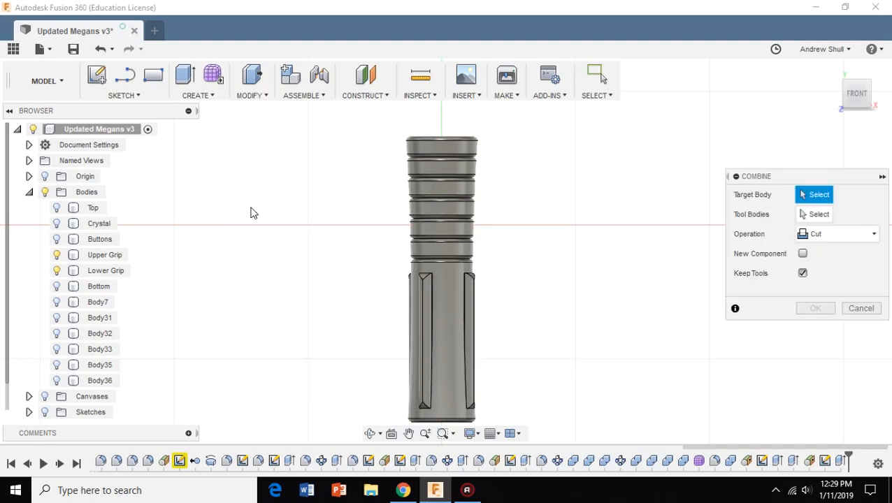
left_click(439, 234)
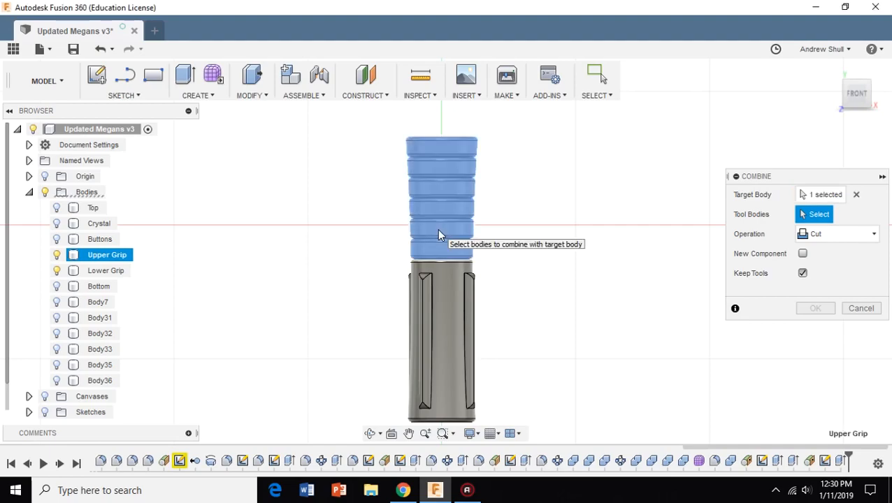
left_click(448, 301)
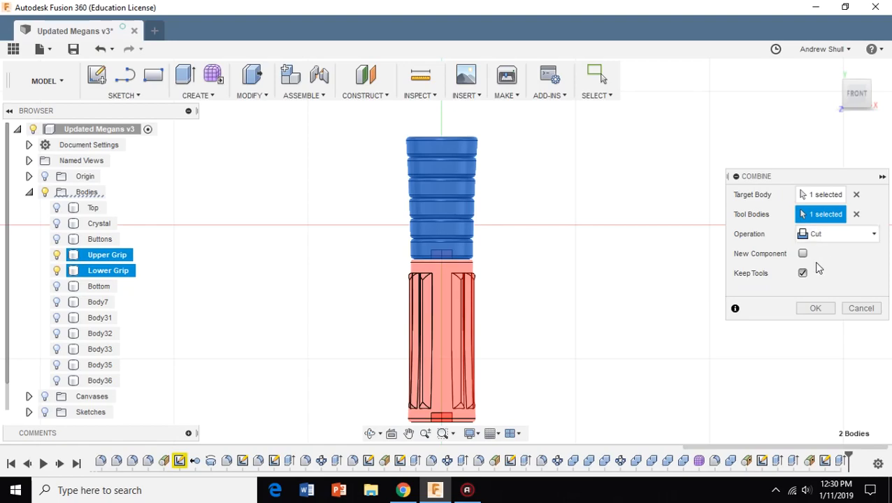
left_click(814, 309)
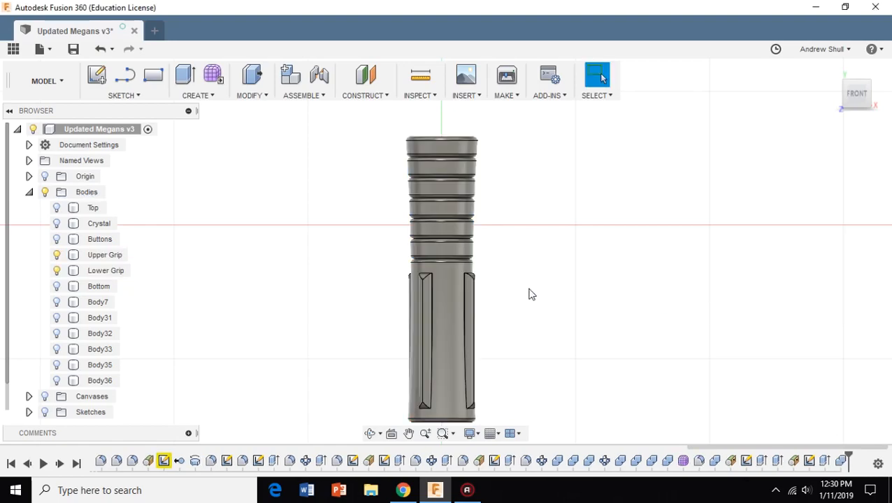
Hide the Upper Grip and examine the hexagonal peg on top of the Lower Grip up close.
left_click(57, 255)
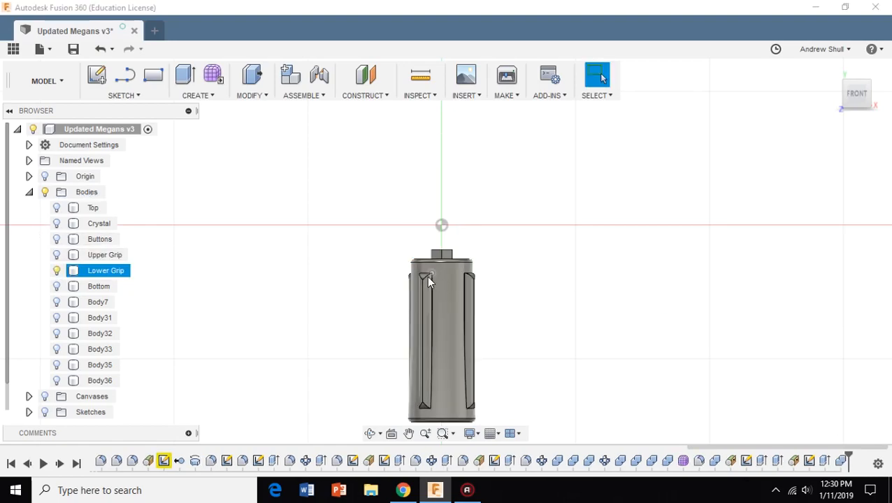
scroll(531, 288, "up", 3)
middle_click_drag(490, 283, 513, 211)
Show the Upper Grip in place of the Lower Grip, examine the hexagonal socket in its underside, and return to the front view.
left_click(57, 270)
left_click(57, 270)
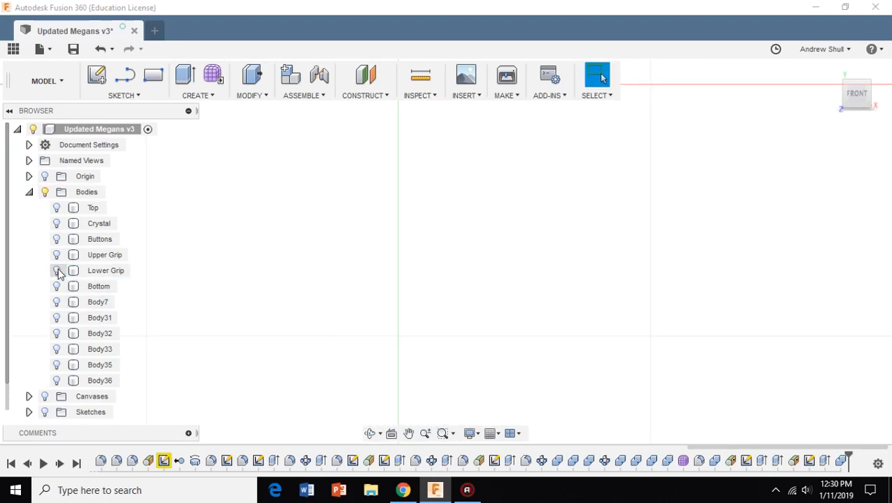
left_click(57, 255)
left_click(846, 94)
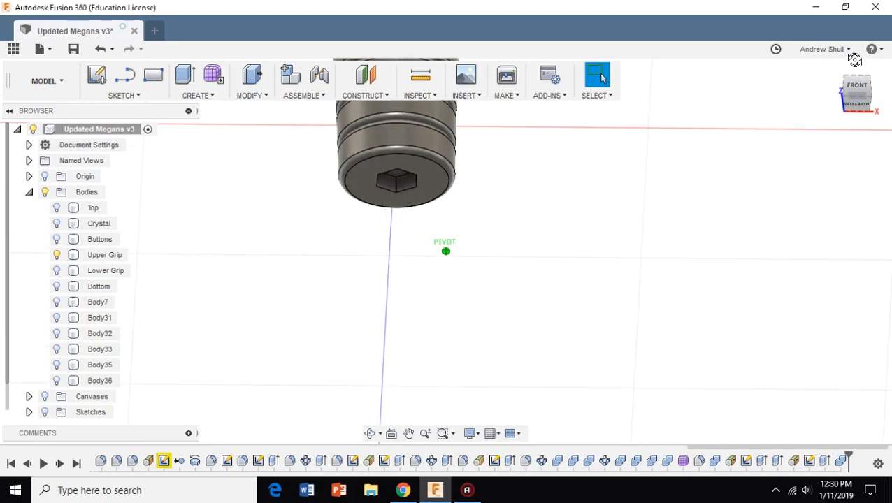
middle_click_drag(573, 188, 590, 242)
key("Escape")
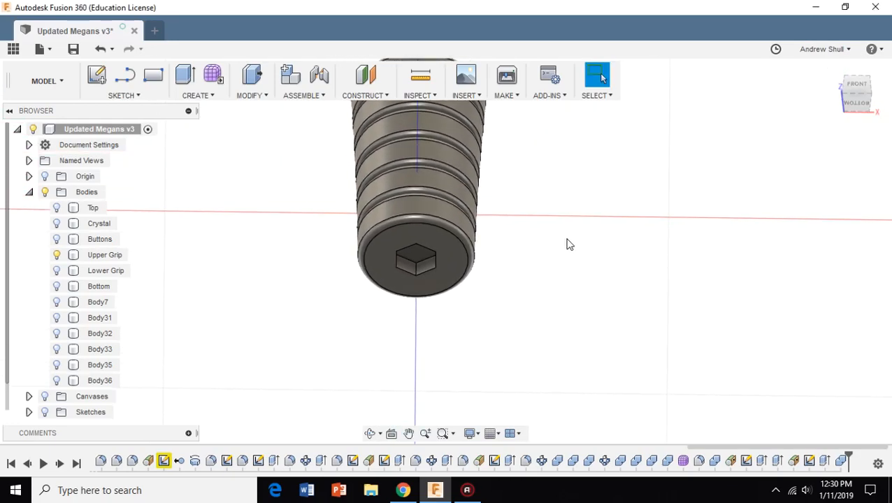
left_click(847, 93)
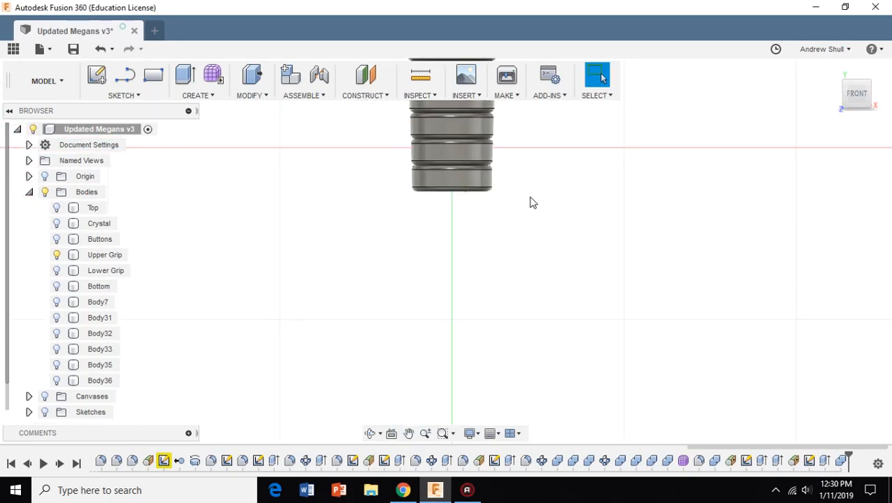
middle_click_drag(529, 202, 544, 280)
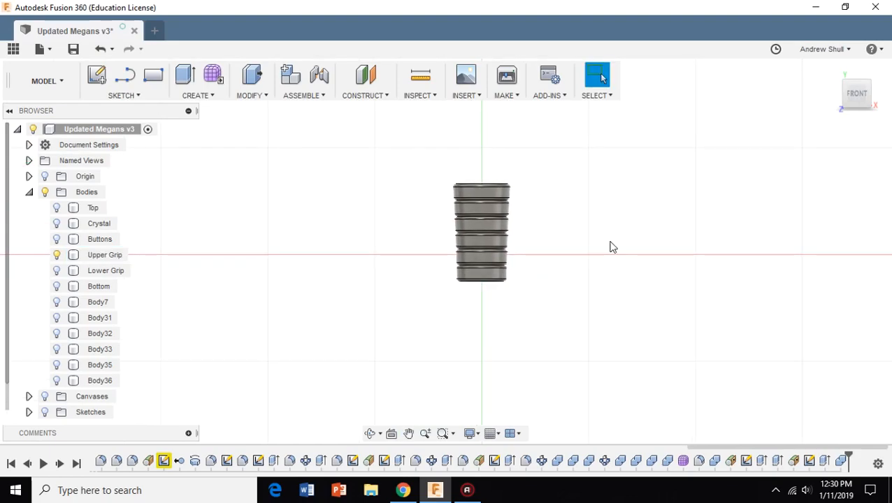
middle_click_drag(611, 246, 585, 296)
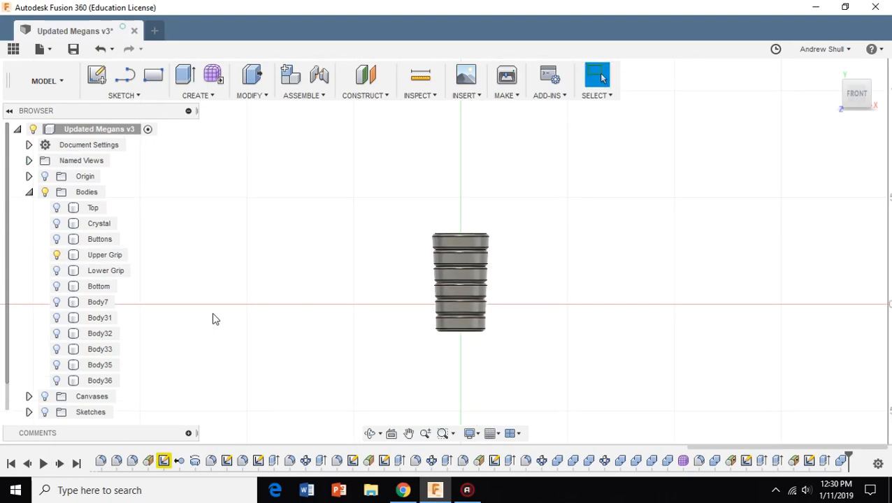
Show the Lower Grip and Bottom bodies, and hide the Upper Grip to view the peg above the assembled lower section.
left_click(57, 271)
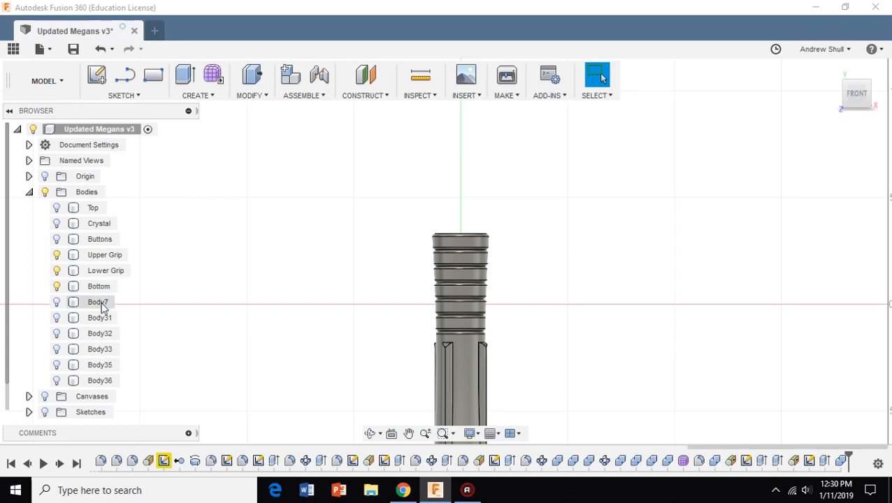
middle_click_drag(547, 285, 516, 182)
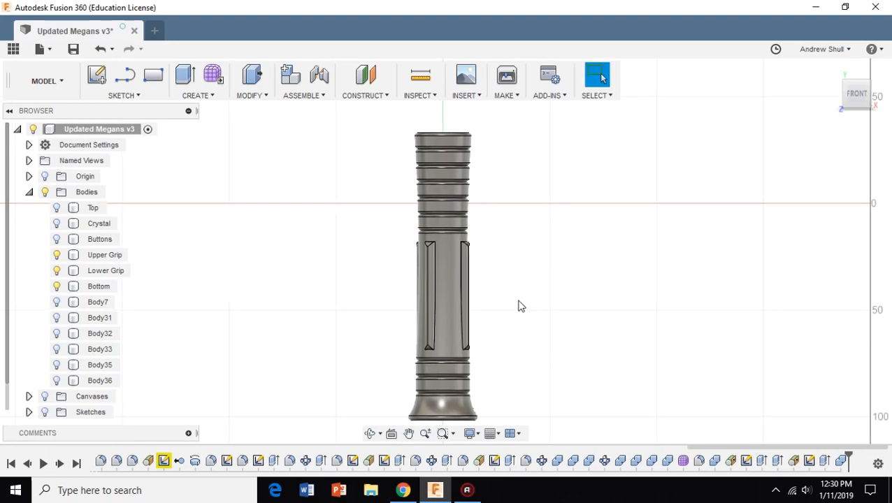
left_click(57, 255)
left_click(106, 270)
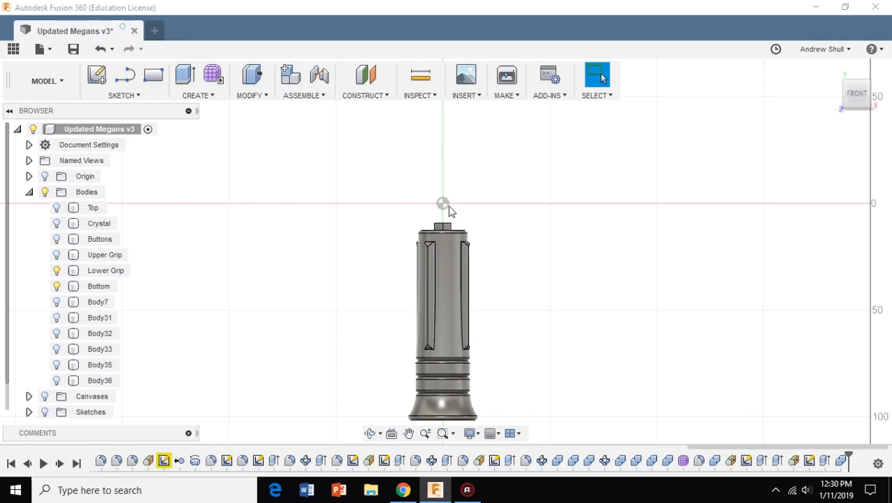
middle_click_drag(521, 248, 498, 228)
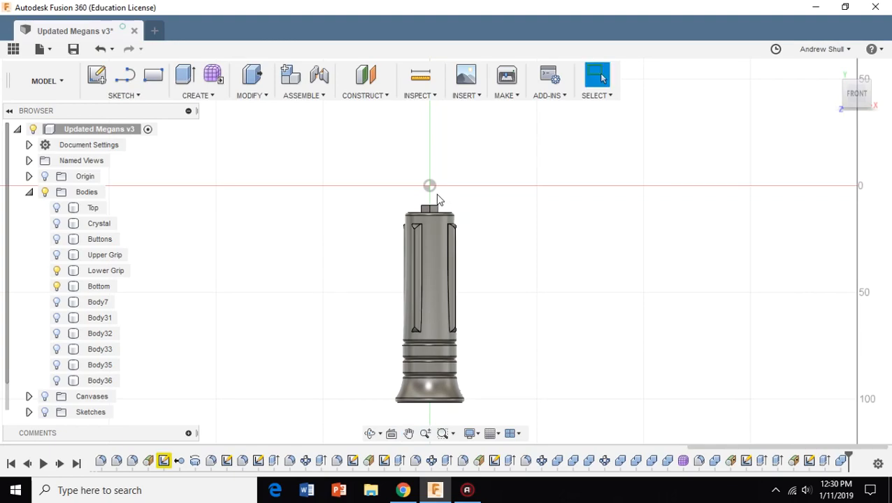